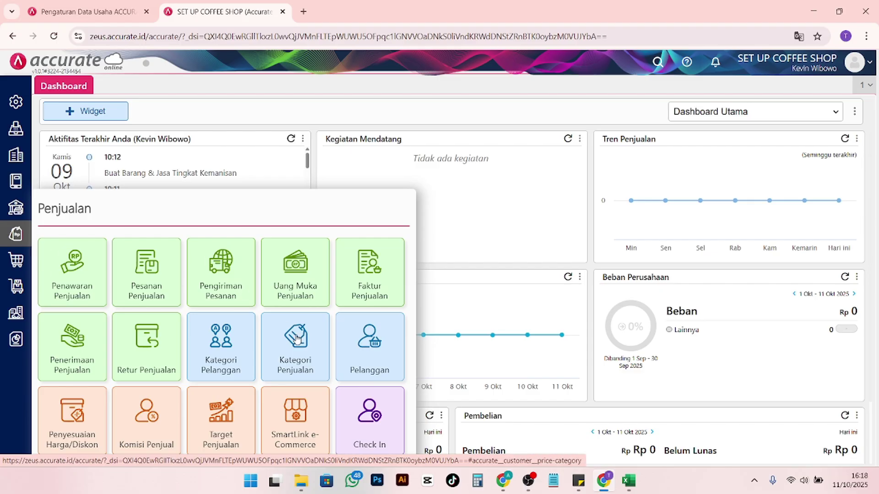
# Open the Pelanggan customer list and start a customer import from Excel
pyautogui.click(358, 349)
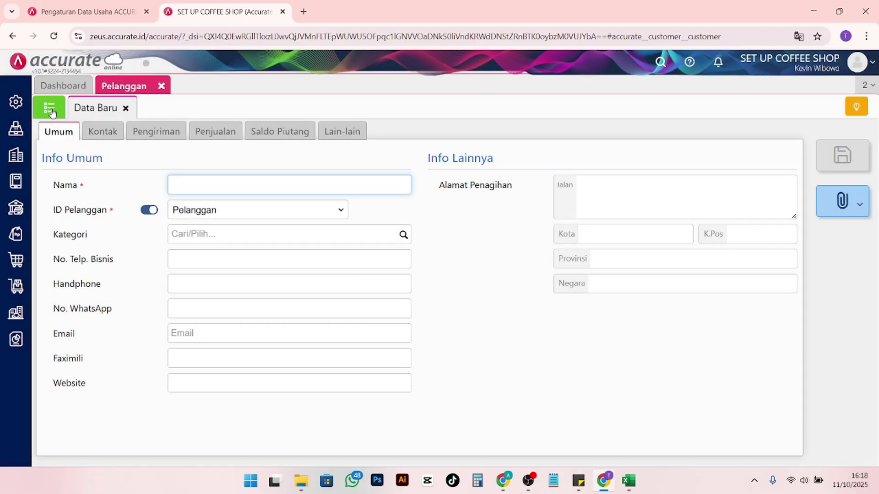
pyautogui.click(51, 108)
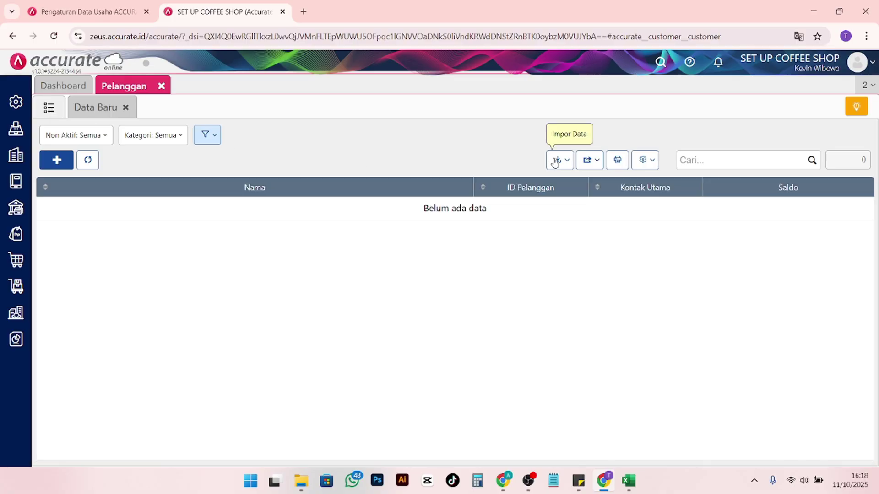
pyautogui.click(557, 161)
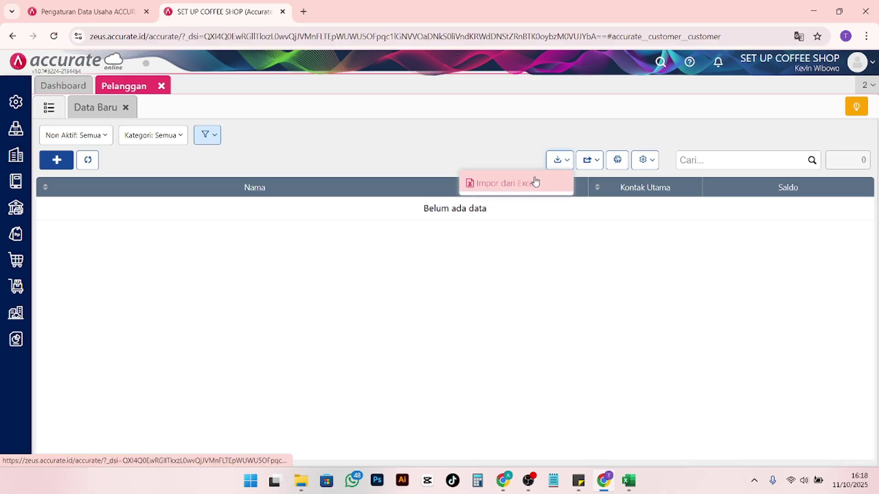
pyautogui.click(508, 188)
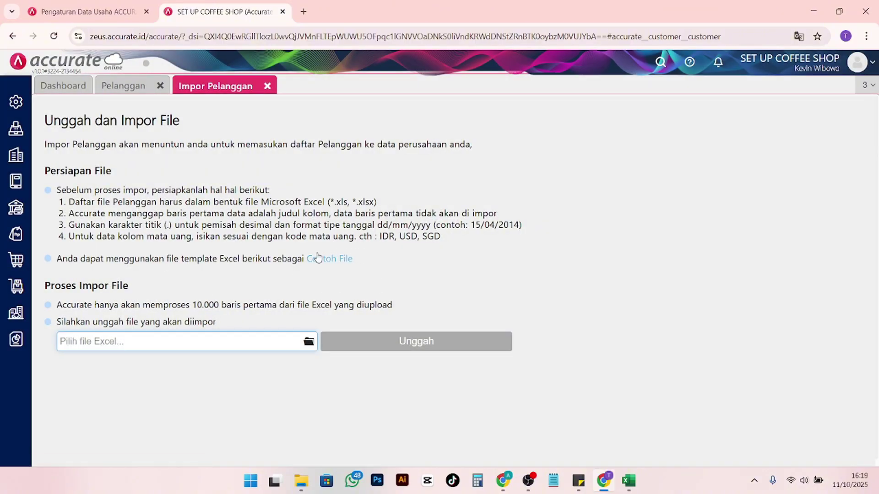
# Switch to the Pelanggan workbook in Excel and look over the import template and its Penjelasan Kolom sheet
pyautogui.click(629, 480)
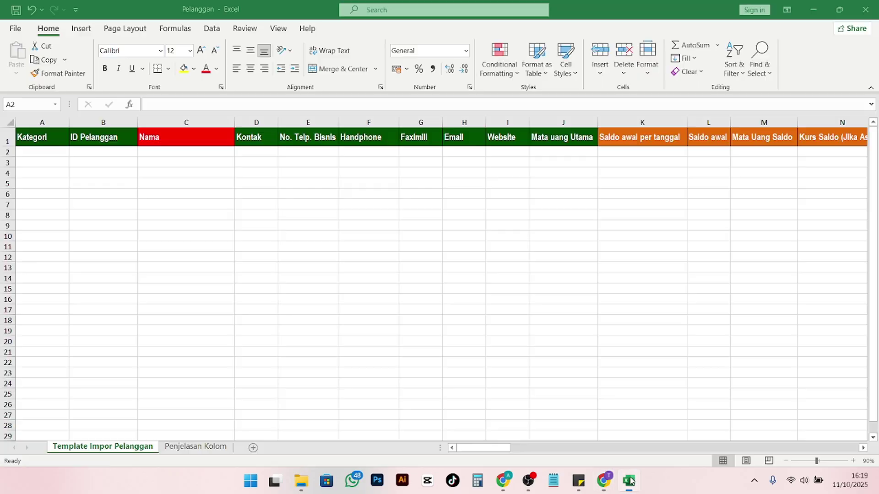
pyautogui.click(275, 191)
pyautogui.moveTo(475, 448)
pyautogui.mouseDown()
pyautogui.moveTo(487, 448)
pyautogui.moveTo(462, 449)
pyautogui.mouseUp()
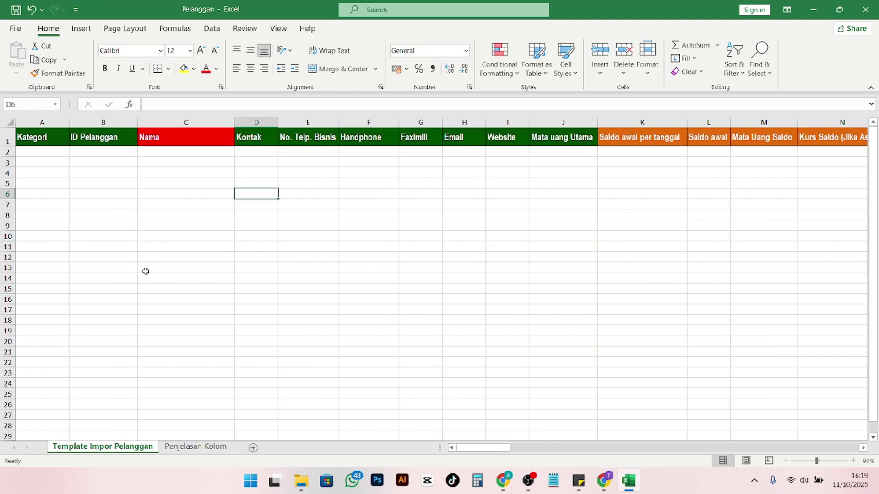
pyautogui.click(194, 447)
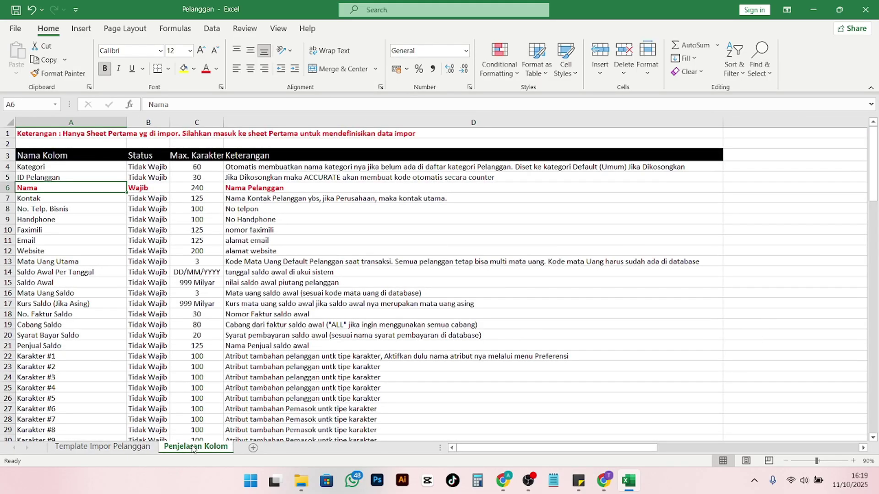
pyautogui.scroll(-1, 172, 392)
pyautogui.click(89, 447)
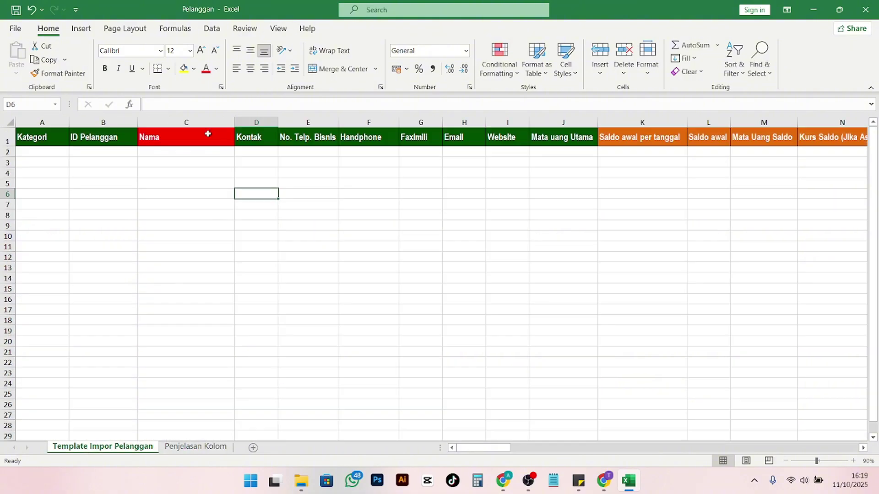
# Review the whole Penjelasan Kolom sheet and check the Status column for which template columns are mandatory
pyautogui.click(196, 446)
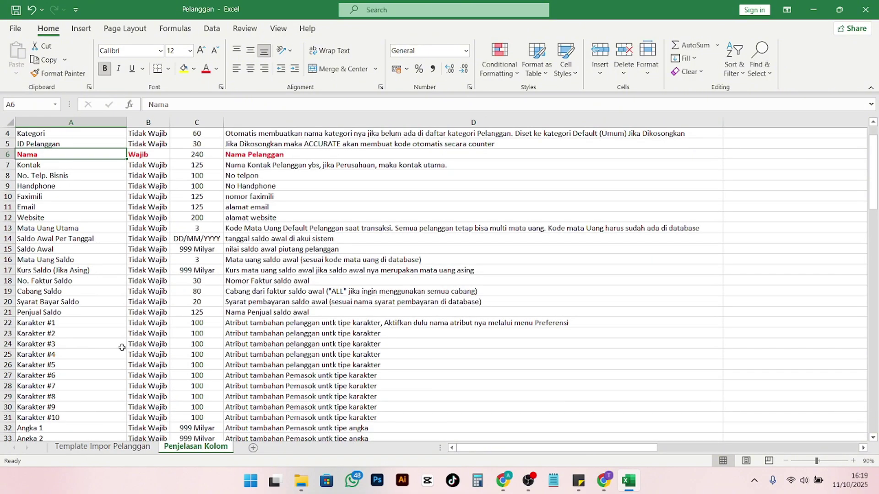
pyautogui.scroll(-6, 281, 251)
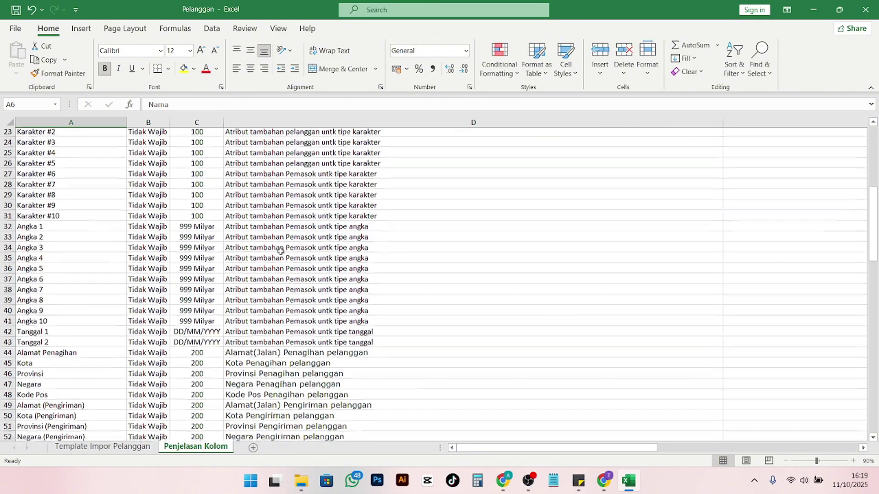
pyautogui.scroll(-11, 281, 251)
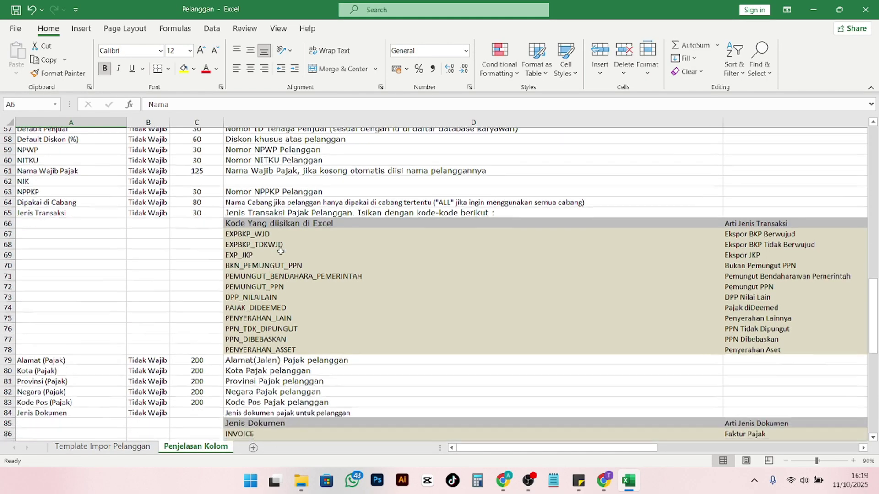
pyautogui.scroll(-11, 281, 251)
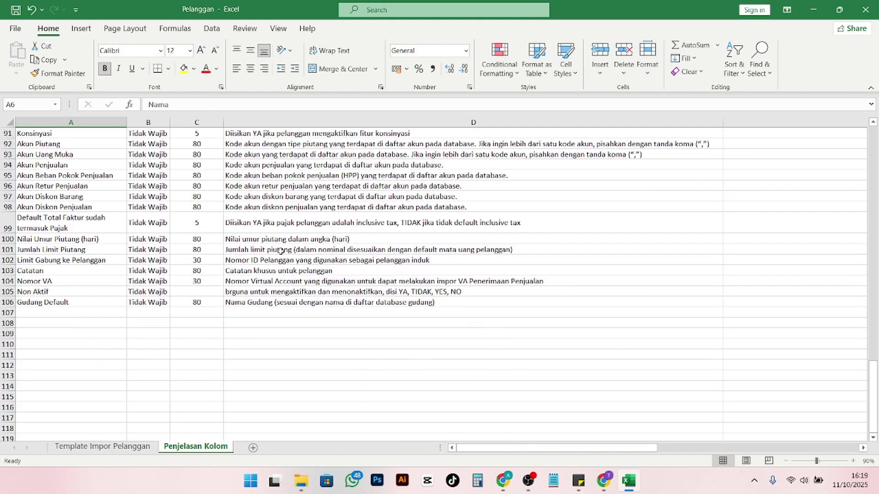
pyautogui.scroll(20, 281, 250)
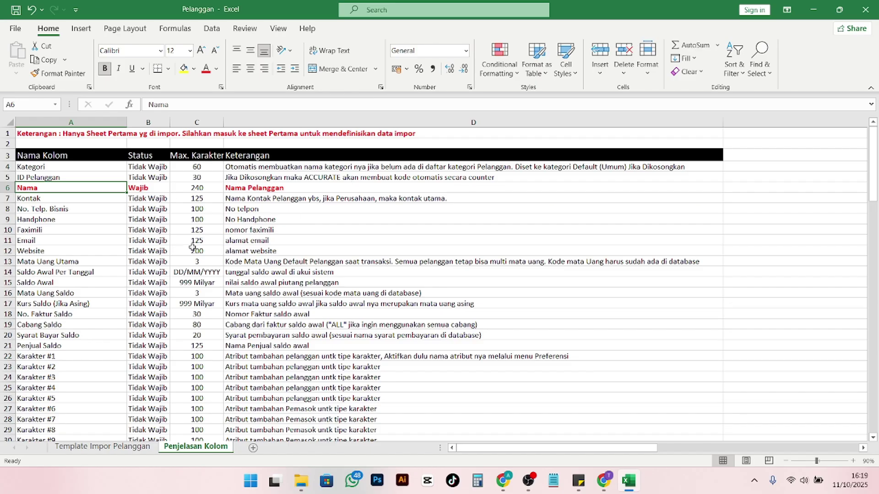
pyautogui.click(153, 169)
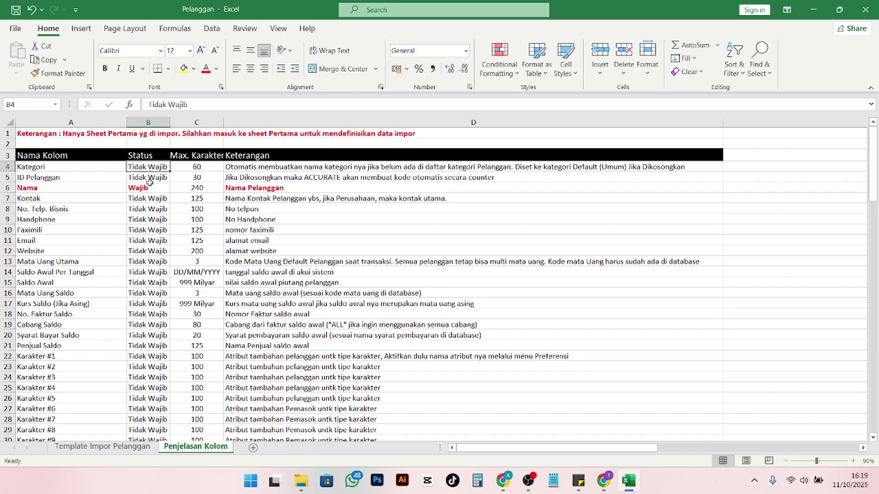
pyautogui.click(143, 196)
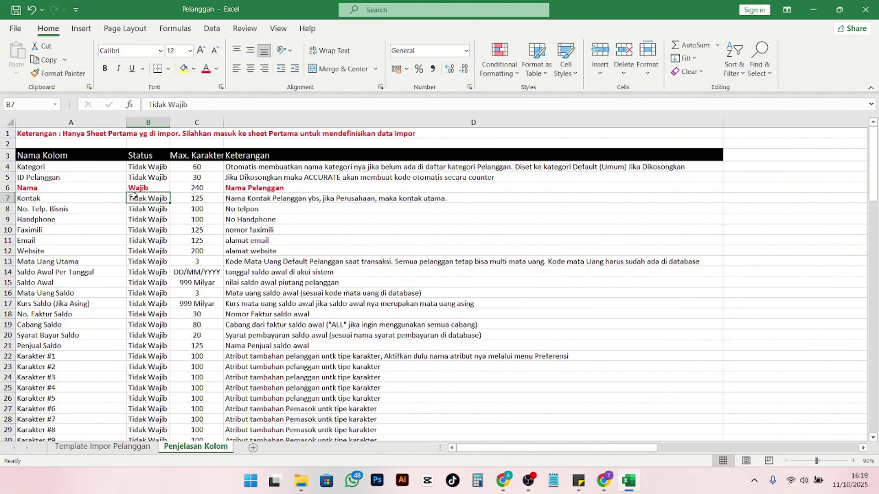
pyautogui.click(143, 189)
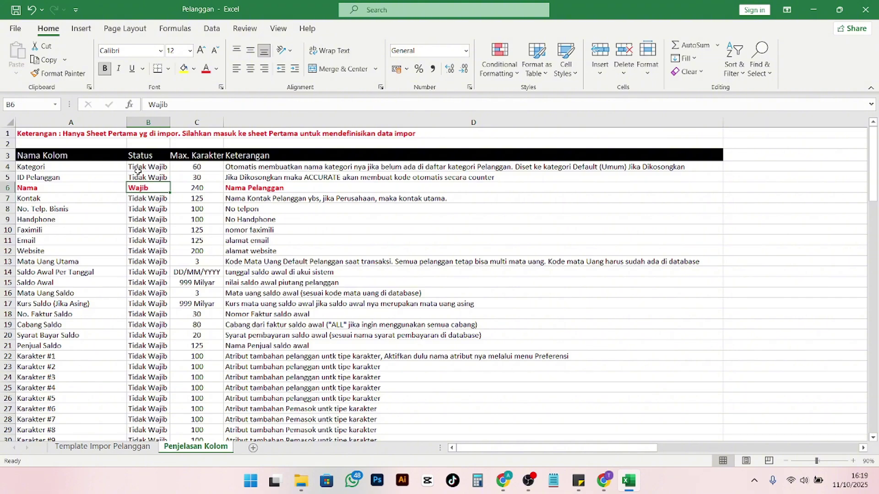
# Examine the Template Impor Pelanggan sheet, marking the cells C2 to C25 under Nama and the first Kategori cell
pyautogui.click(105, 447)
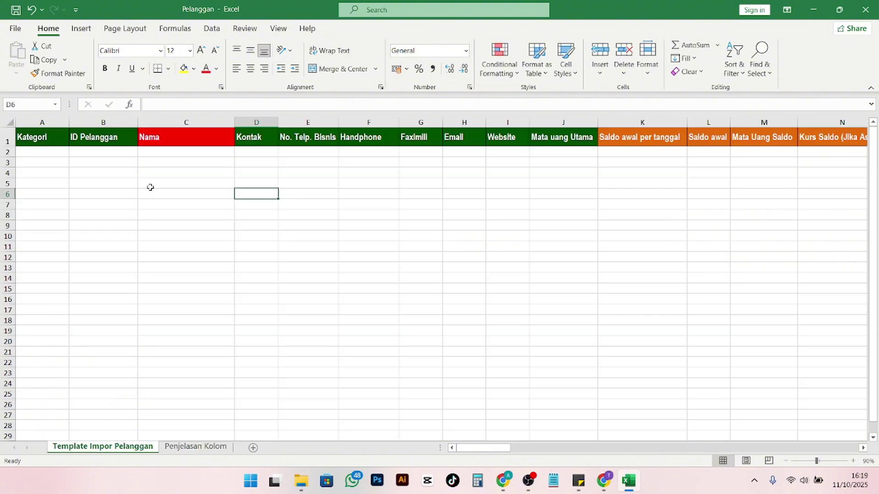
pyautogui.click(179, 151)
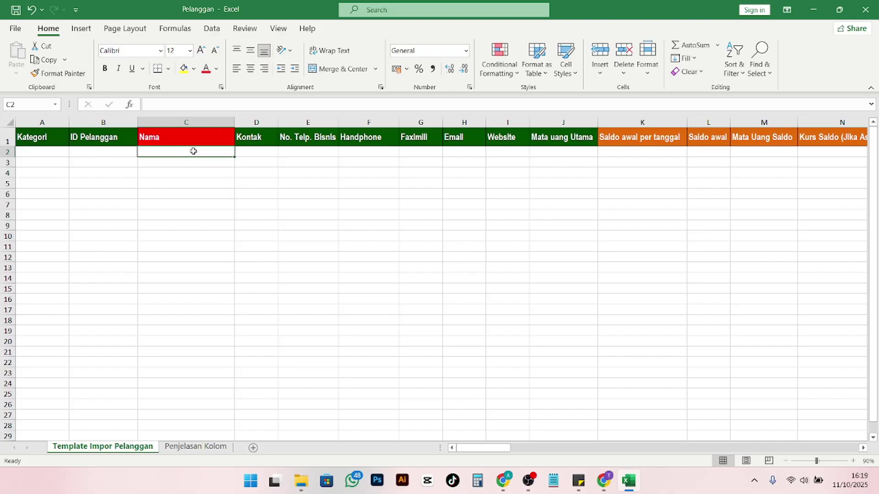
pyautogui.moveTo(193, 151)
pyautogui.mouseDown()
pyautogui.moveTo(184, 309)
pyautogui.moveTo(195, 391)
pyautogui.mouseUp()
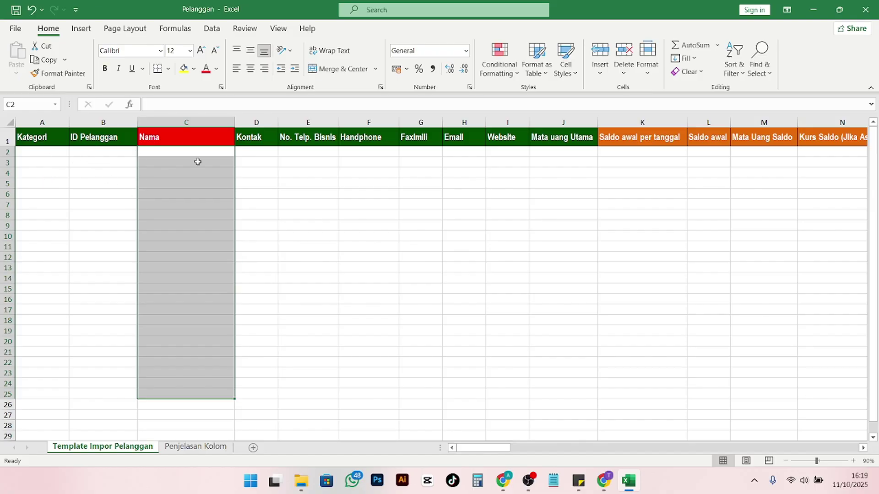
pyautogui.click(462, 451)
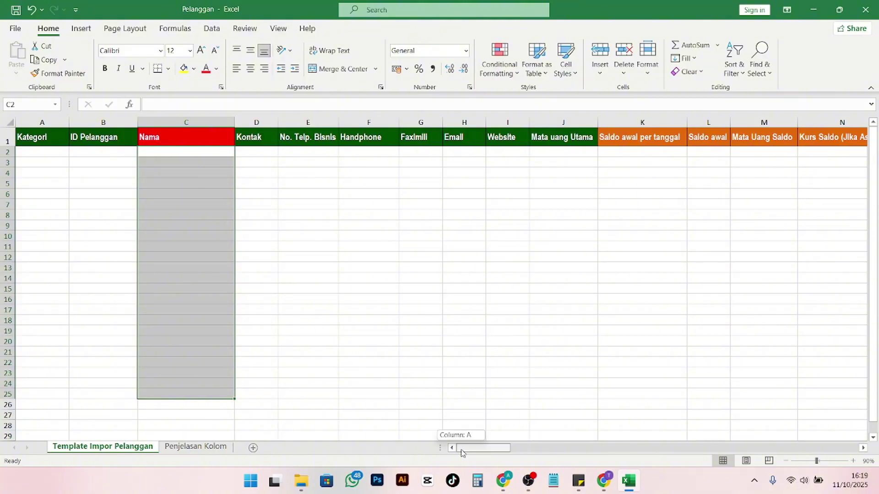
pyautogui.moveTo(462, 453); pyautogui.dragTo(428, 434)
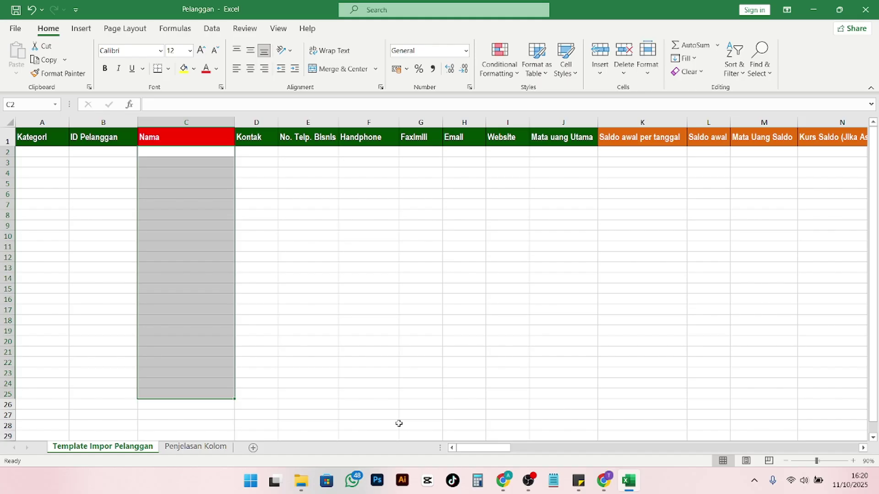
pyautogui.click(52, 155)
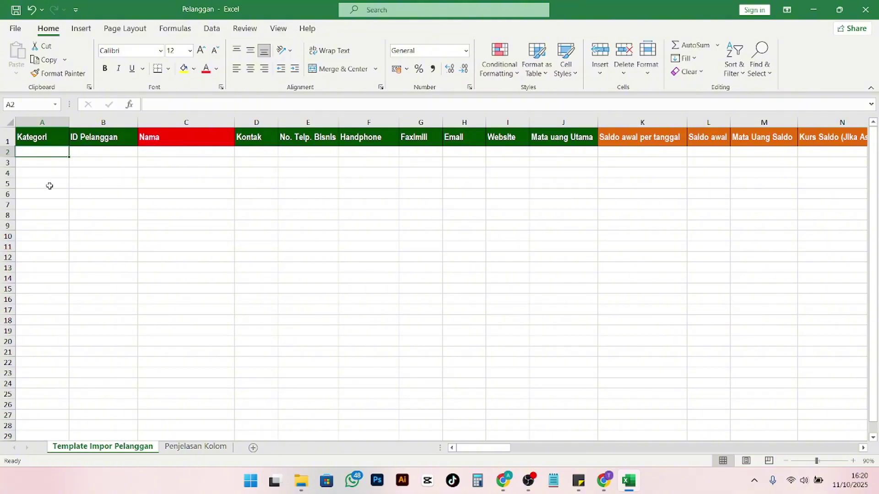
# Read the explanations of the Kategori and ID Pelanggan columns on the Penjelasan Kolom sheet
pyautogui.click(200, 447)
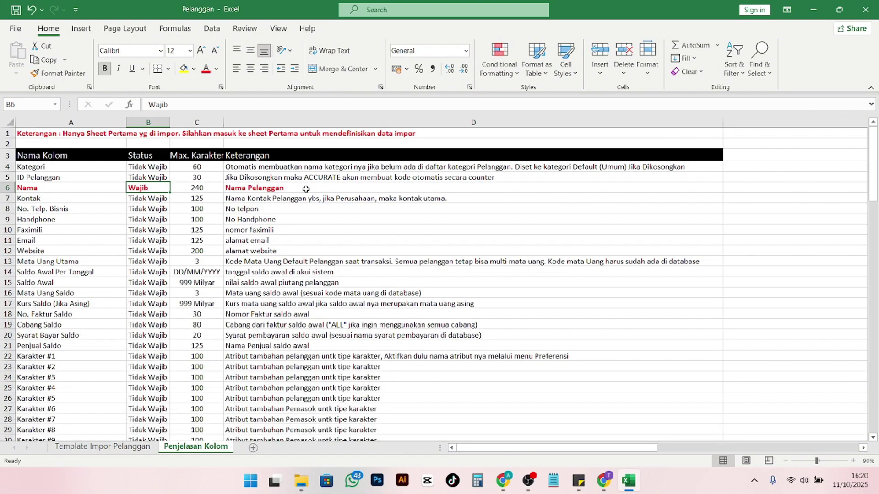
pyautogui.click(277, 168)
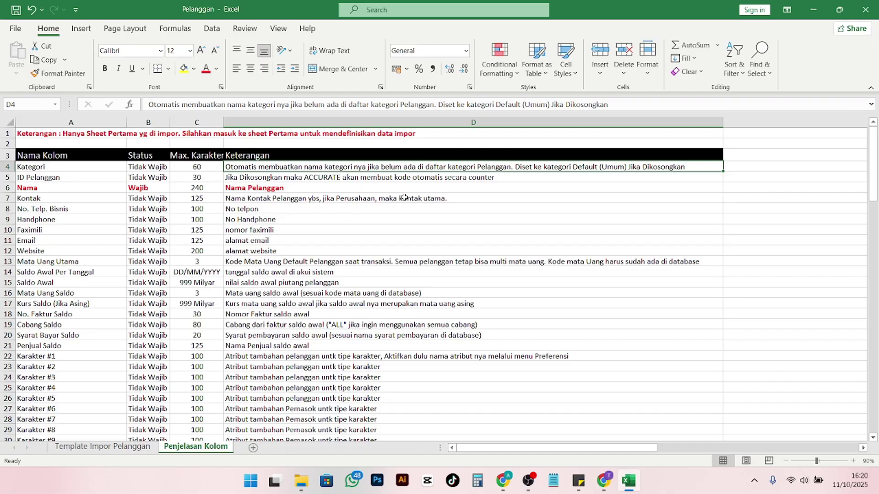
pyautogui.click(109, 447)
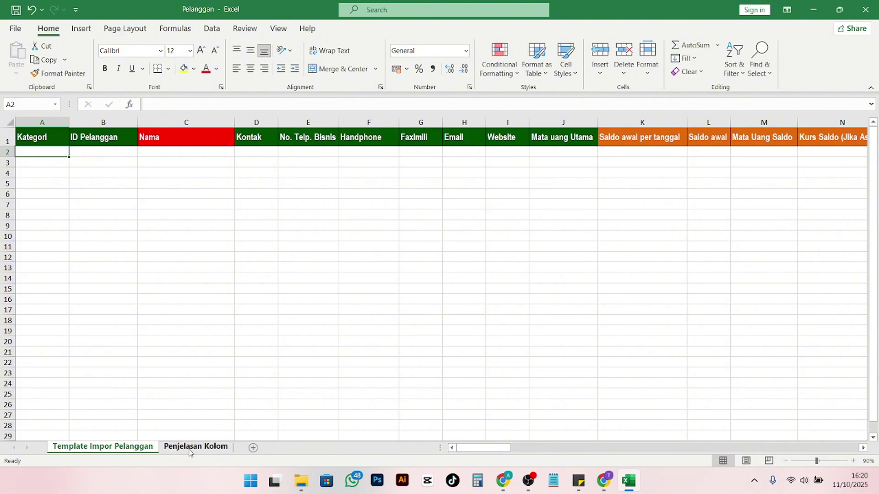
pyautogui.click(190, 448)
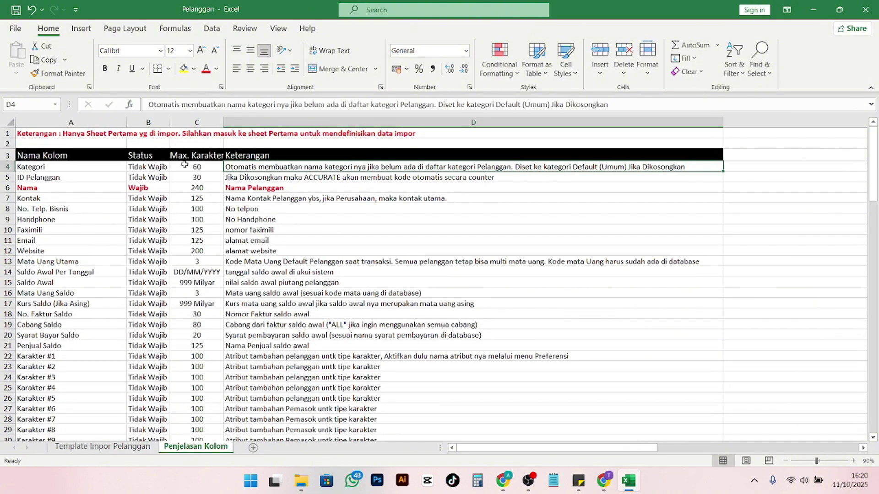
pyautogui.click(45, 170)
pyautogui.click(274, 176)
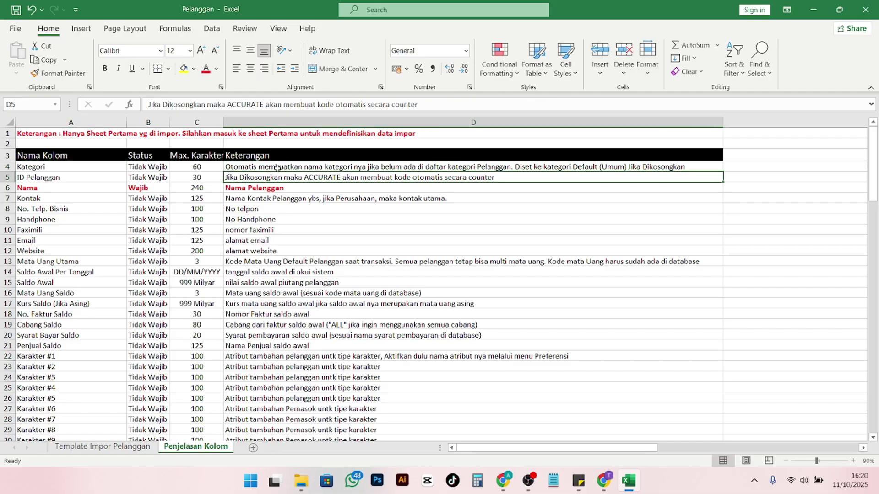
pyautogui.click(276, 168)
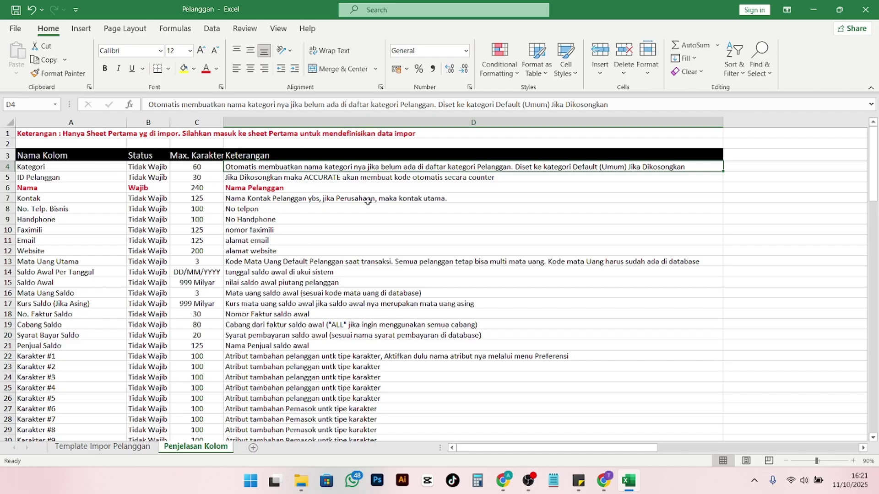
# Enter Bekasi as the Kategori in cell A2 of the Template Impor Pelanggan sheet
pyautogui.click(98, 448)
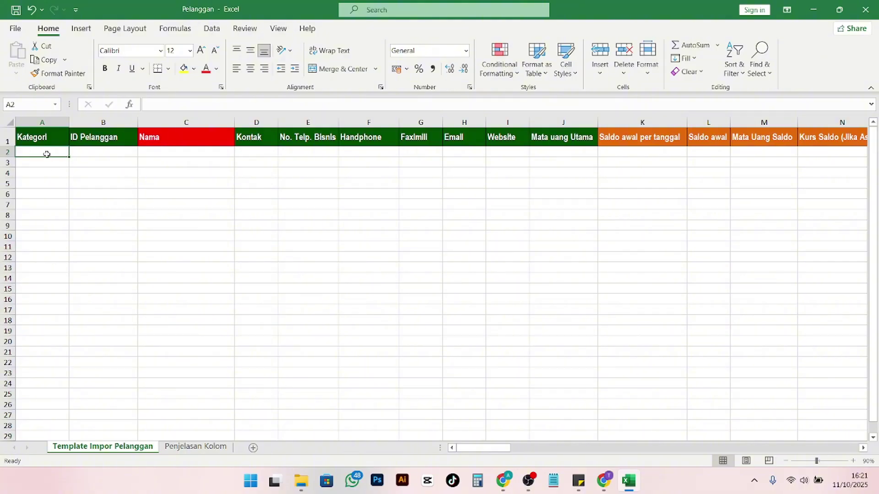
pyautogui.write('Bekasi')
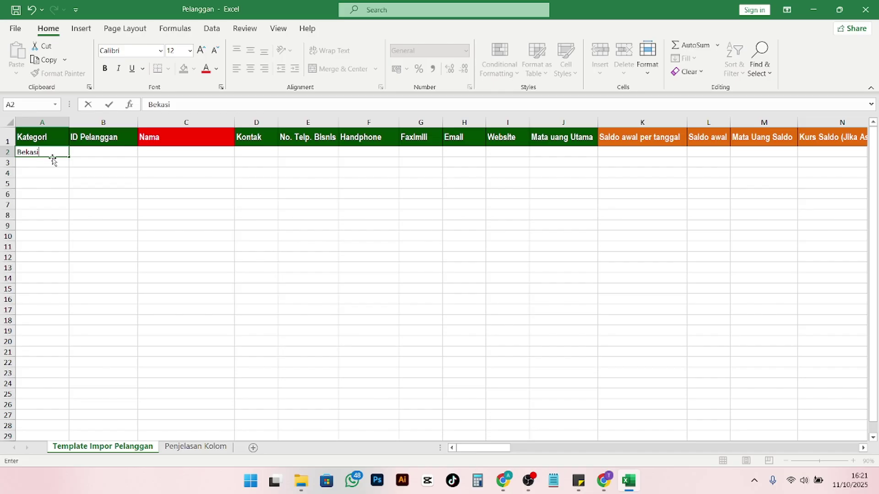
pyautogui.click(90, 161)
# Select the first ID Pelanggan cell in the template and look up that column's explanation on the Penjelasan Kolom sheet
pyautogui.click(131, 153)
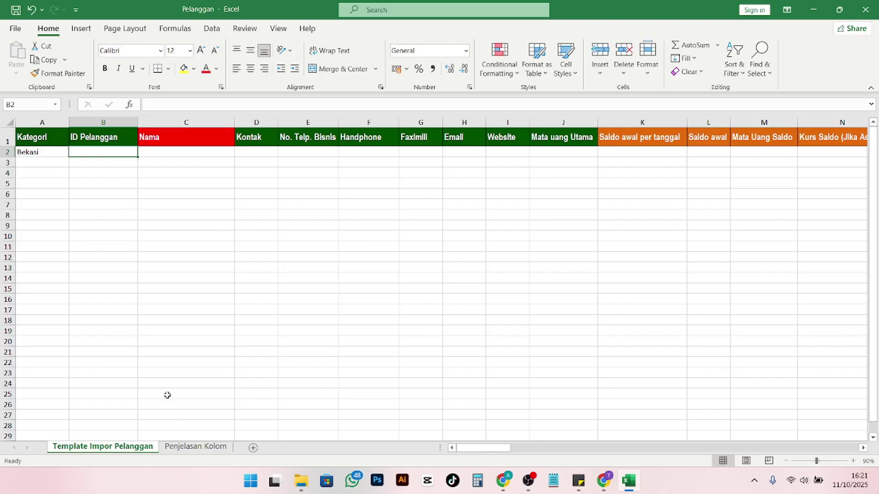
pyautogui.click(190, 446)
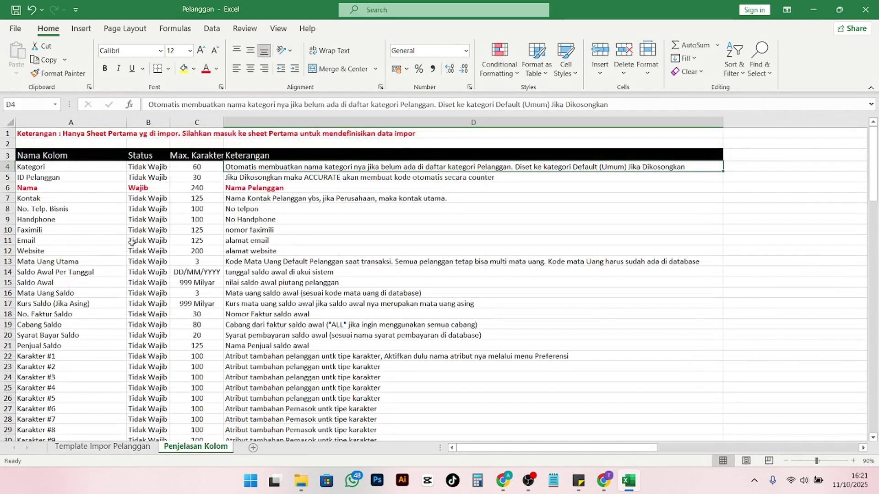
pyautogui.click(301, 180)
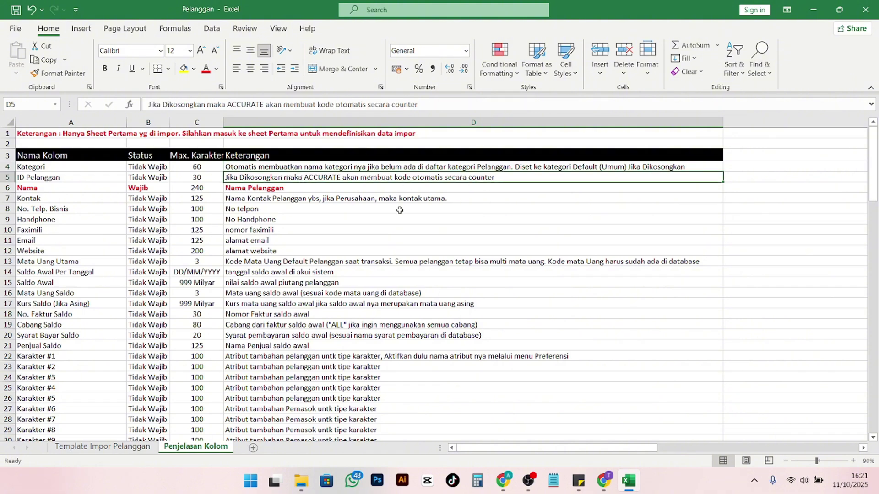
# Switch back to Accurate Online in the browser and close the Impor Pelanggan and Pelanggan pages
pyautogui.click(603, 480)
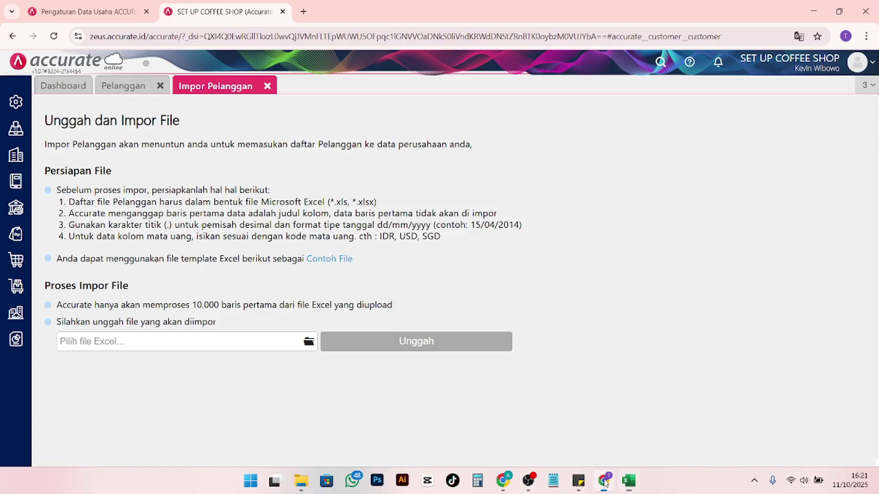
pyautogui.click(267, 86)
pyautogui.click(161, 87)
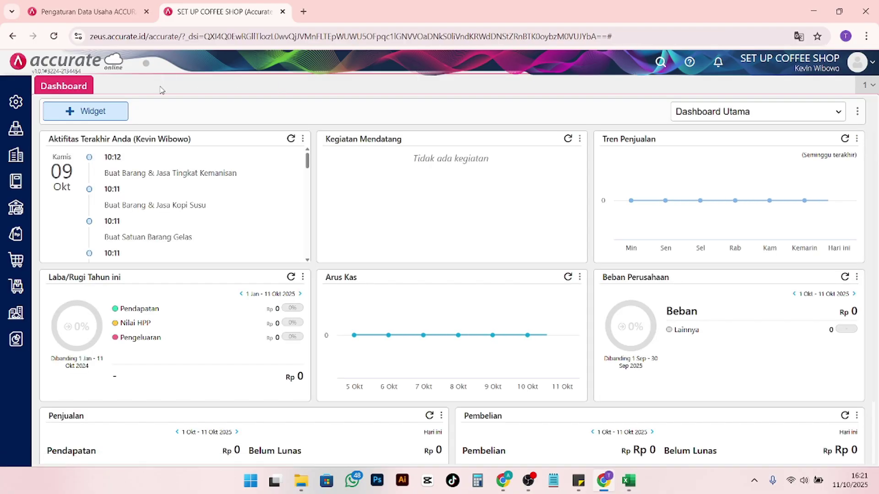
# Search the Penomoran settings list for pelanggan and open the Pelanggan numbering record
pyautogui.click(16, 102)
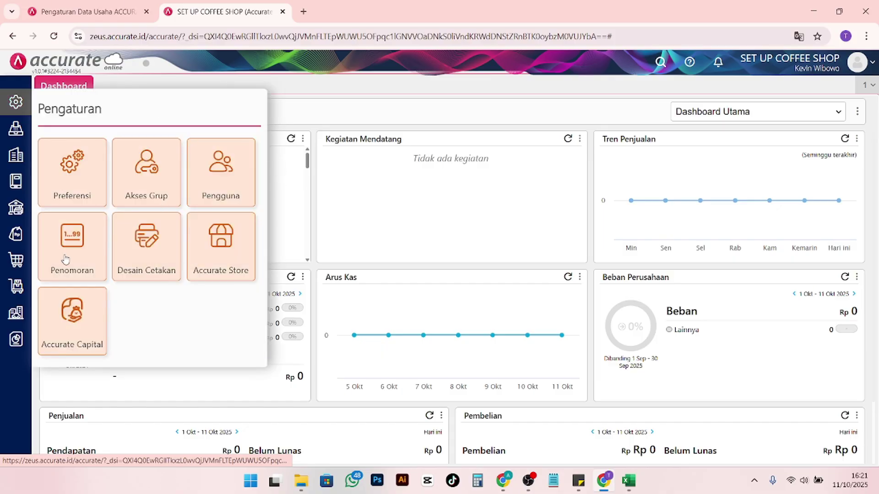
pyautogui.click(65, 255)
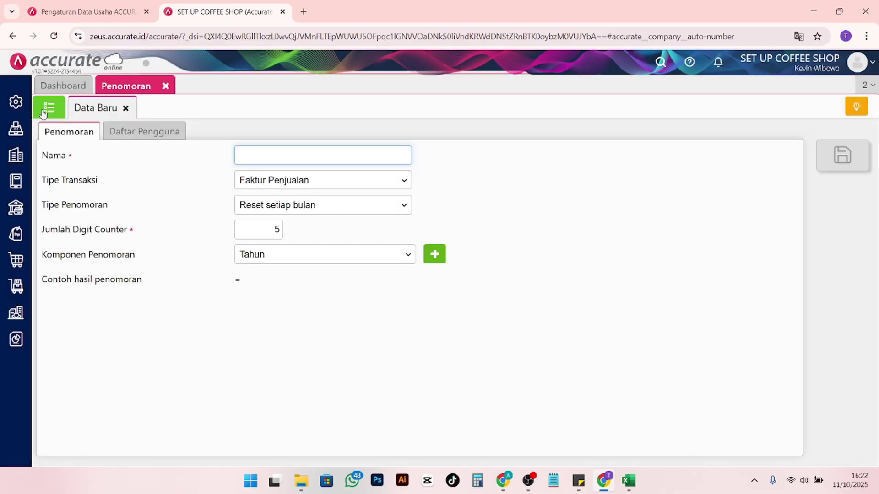
pyautogui.click(49, 107)
pyautogui.click(728, 162)
pyautogui.write('p')
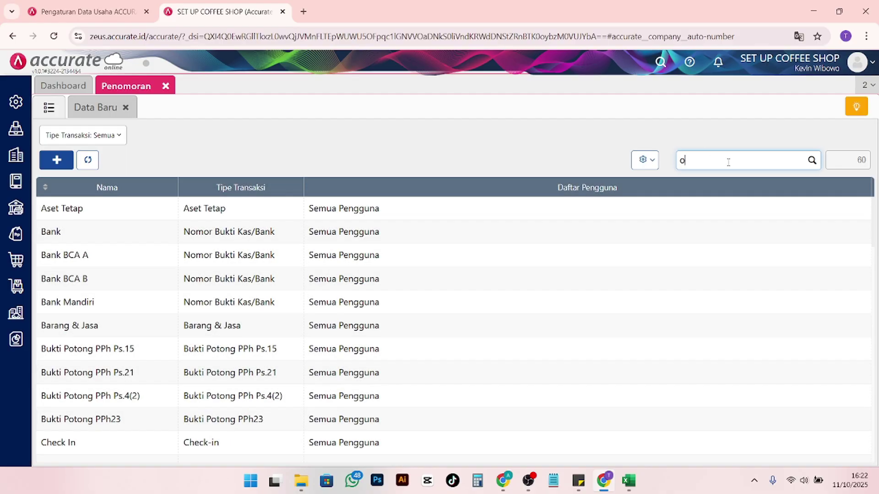
pyautogui.press('BackSpace')
pyautogui.write('pelanggan')
pyautogui.press('Return')
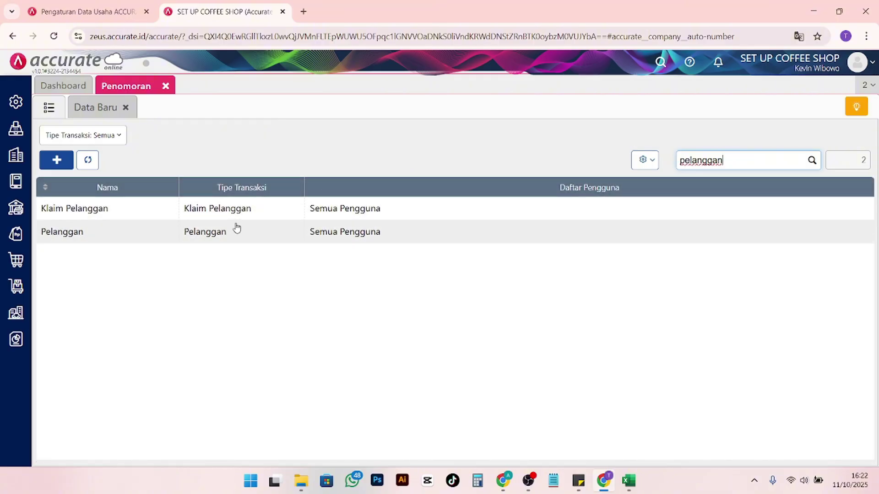
pyautogui.click(232, 229)
# Examine the Pelanggan numbering's sample result and the available Komponen Penomoran options
pyautogui.moveTo(312, 303); pyautogui.dragTo(229, 309)
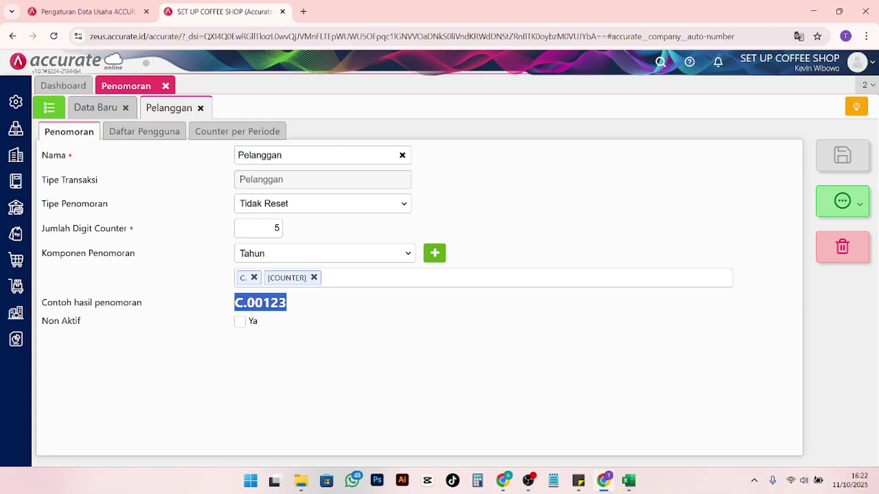
pyautogui.click(281, 302)
pyautogui.moveTo(293, 305); pyautogui.dragTo(255, 303)
pyautogui.click(293, 255)
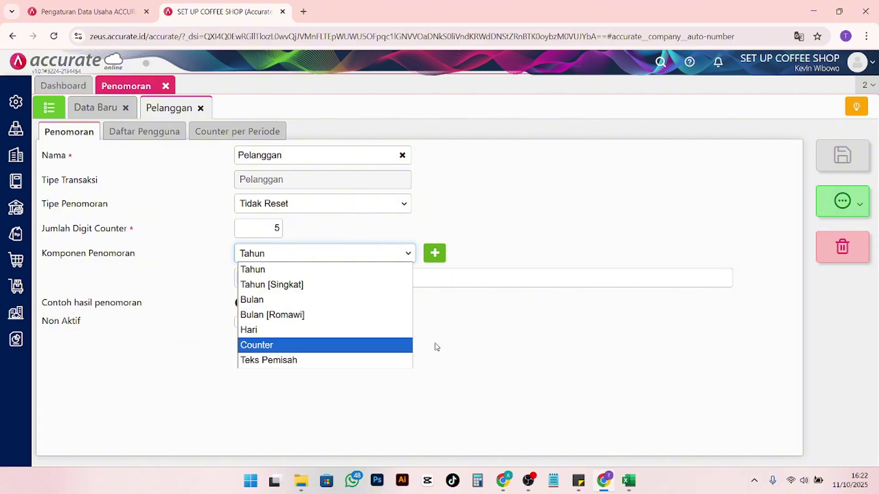
pyautogui.click(472, 314)
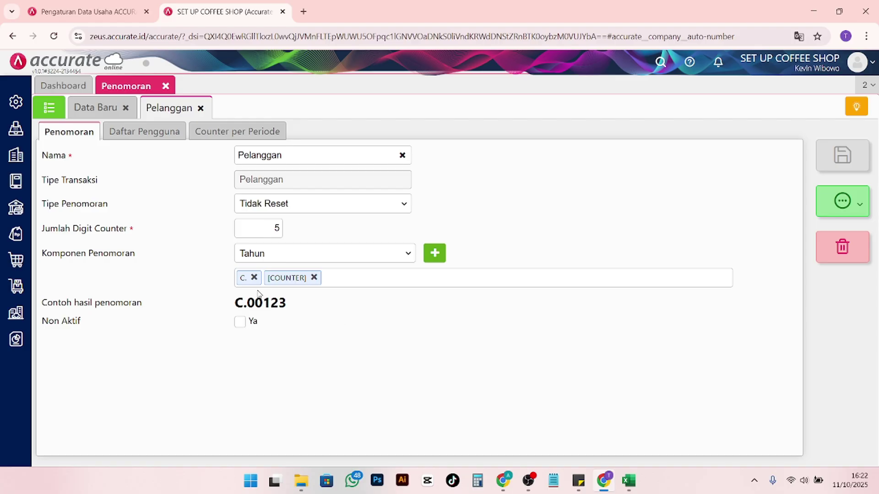
pyautogui.moveTo(300, 308); pyautogui.dragTo(235, 303)
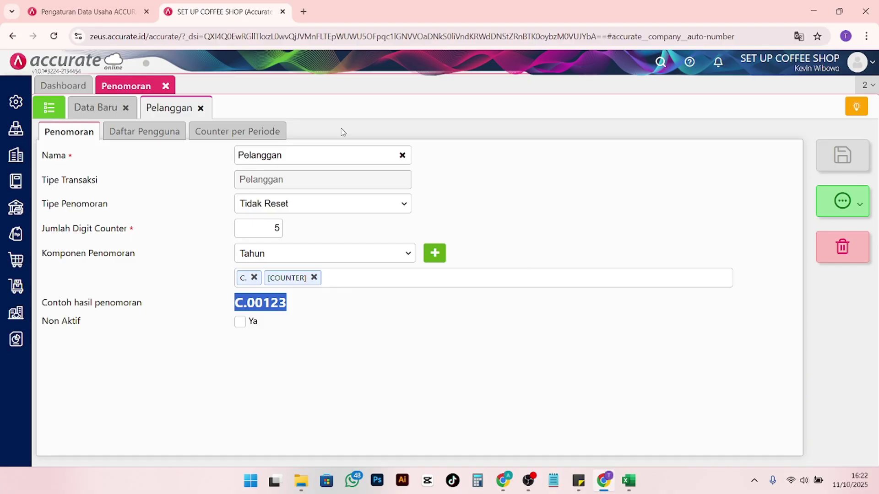
pyautogui.click(280, 303)
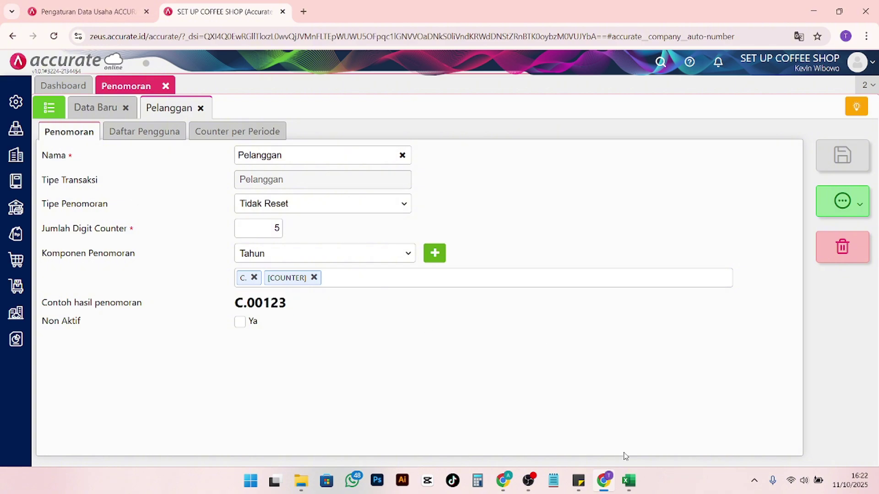
# Switch to the Pelanggan workbook in Excel and enter the customer's ID with prefix P in cell B2 of the Template Impor Pelanggan sheet
pyautogui.click(631, 480)
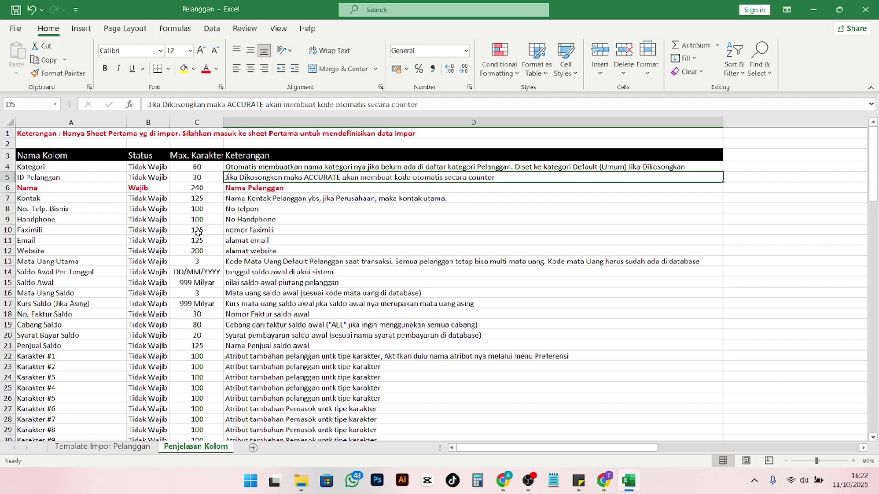
pyautogui.click(118, 448)
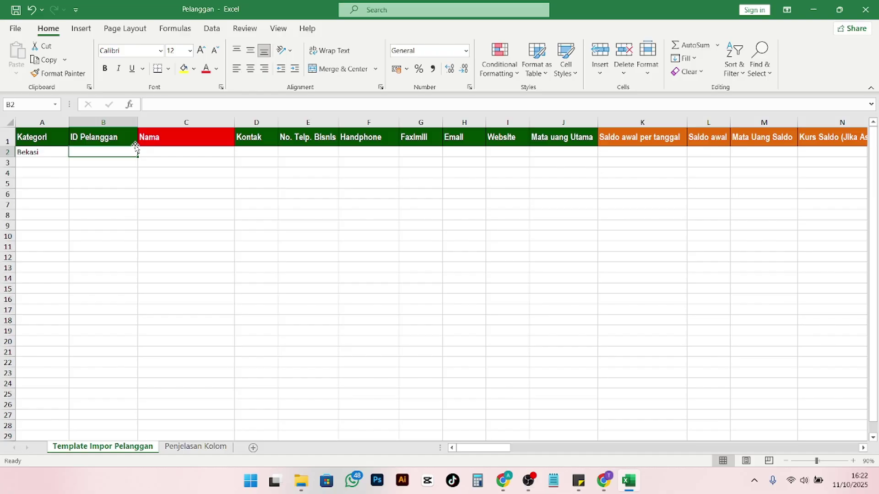
pyautogui.write('P/')
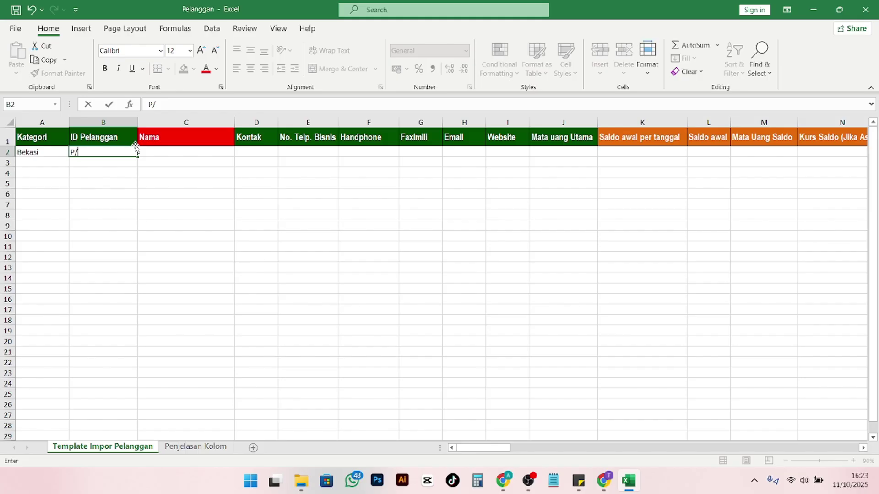
pyautogui.write('10/2025/0001')
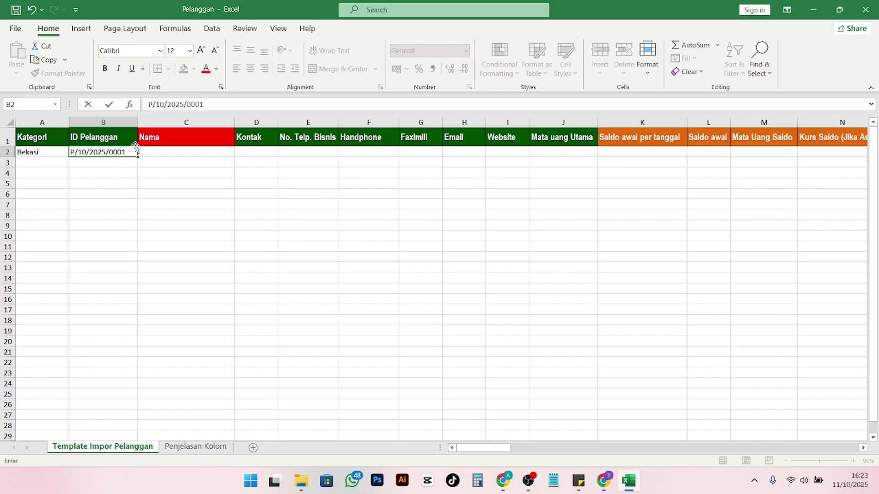
pyautogui.click(166, 152)
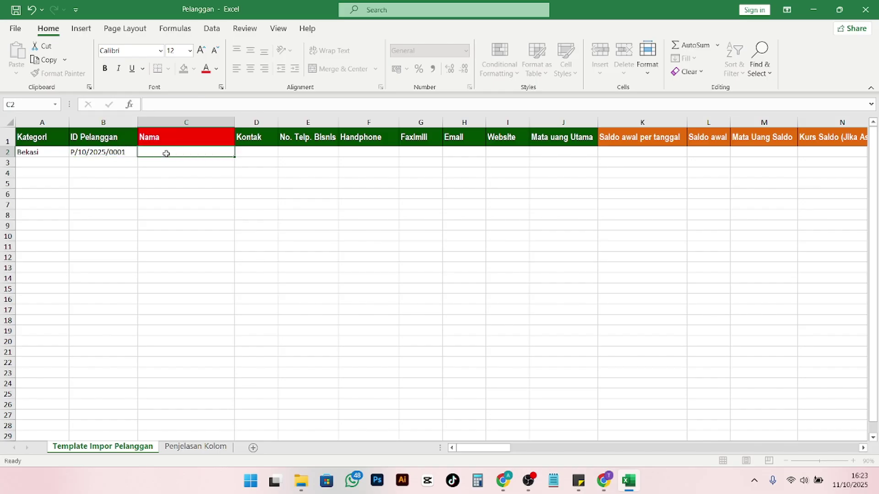
# Change the prefix letter of the customer ID in cell B2 to C
pyautogui.click(97, 152)
pyautogui.click(149, 104)
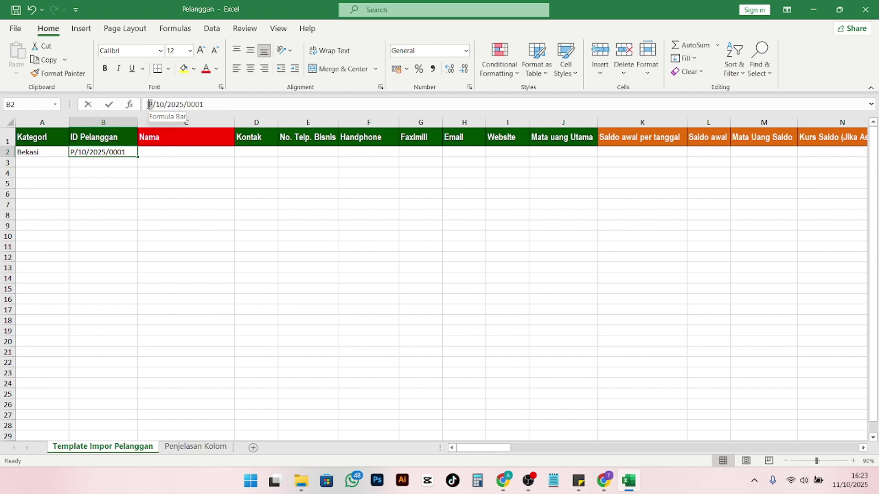
pyautogui.press('Delete')
pyautogui.write('C')
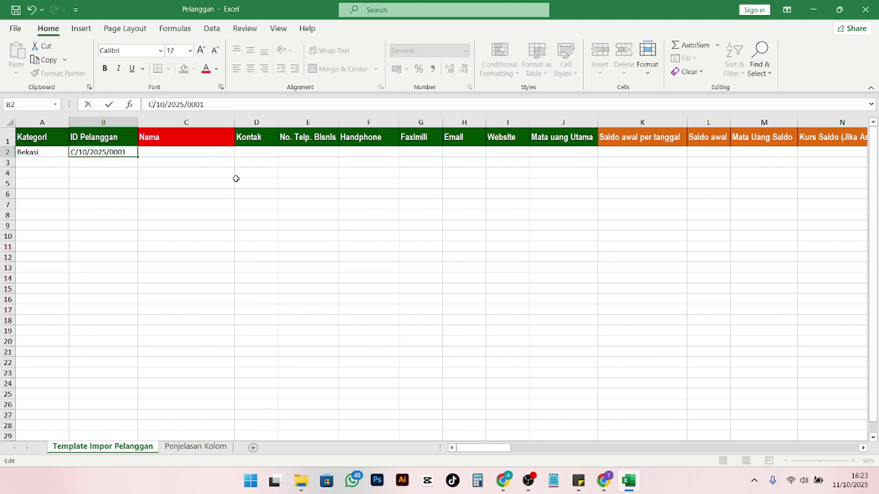
# Enter Pelanggan A as the Nama in cell C2
pyautogui.click(170, 156)
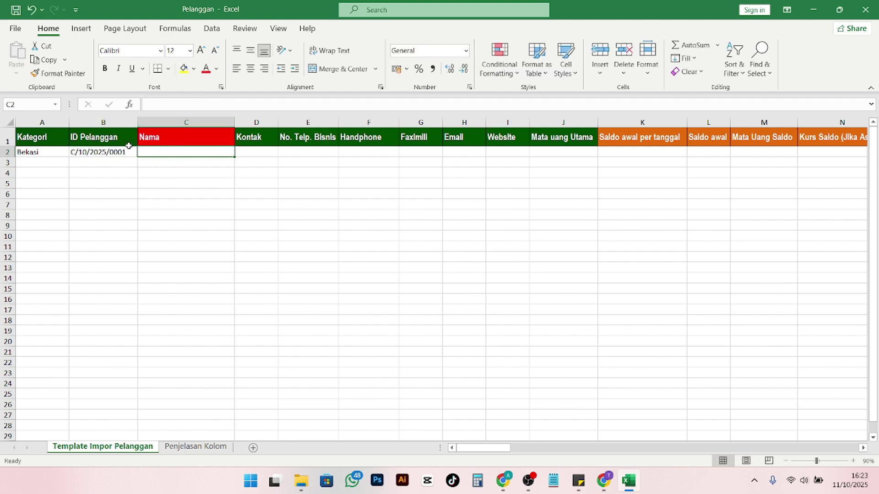
pyautogui.write('Pelan')
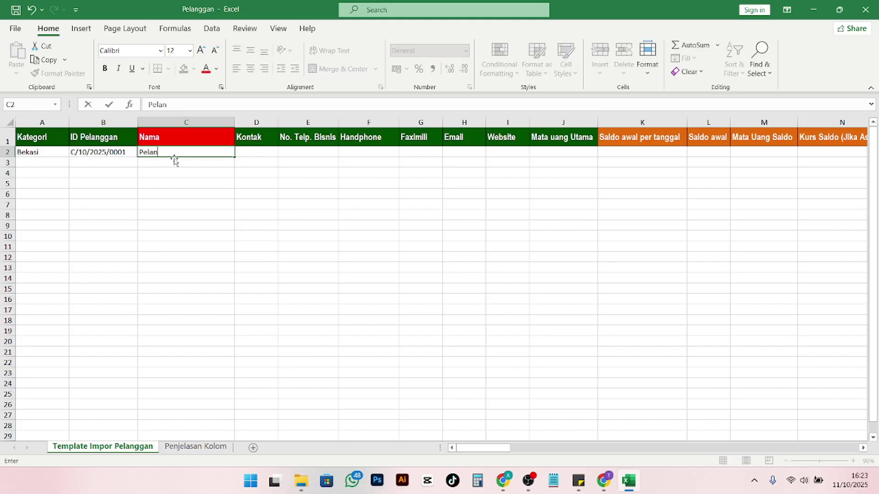
pyautogui.write('ggan A')
pyautogui.press('Return')
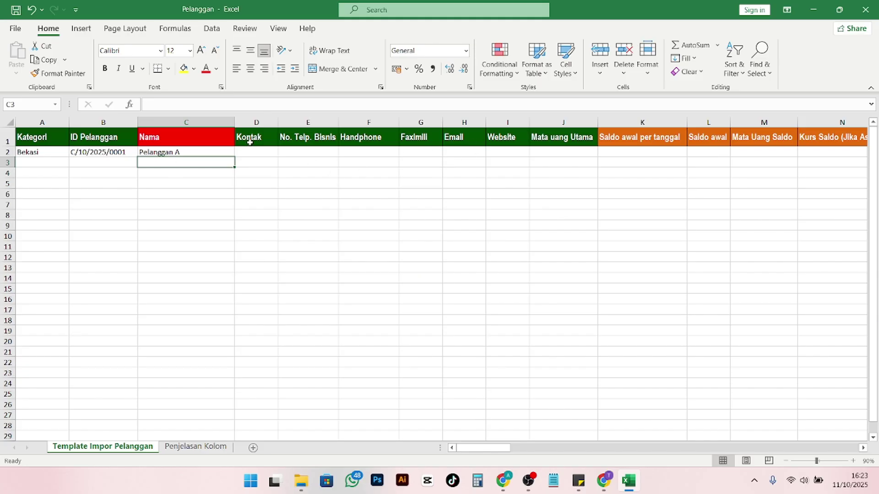
# Switch to Accurate Online in the browser, open the Perusahaan Kontak list and filter it to the Pelanggan type
pyautogui.click(609, 491)
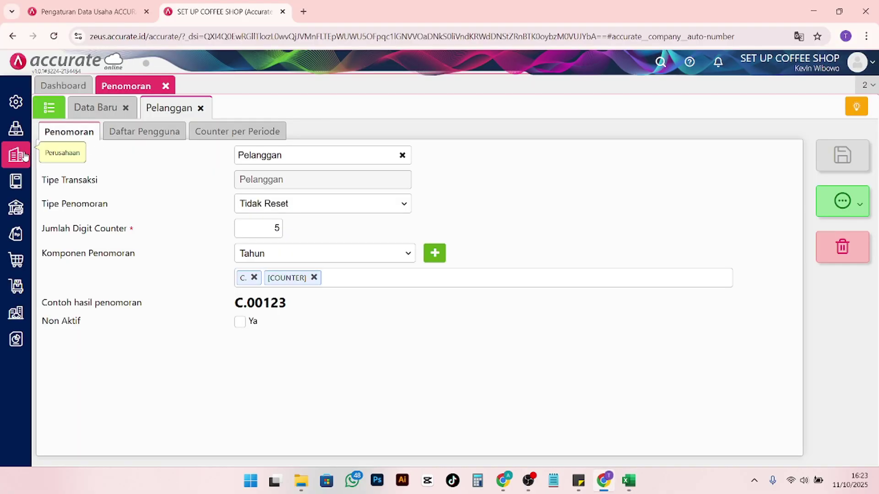
pyautogui.click(14, 152)
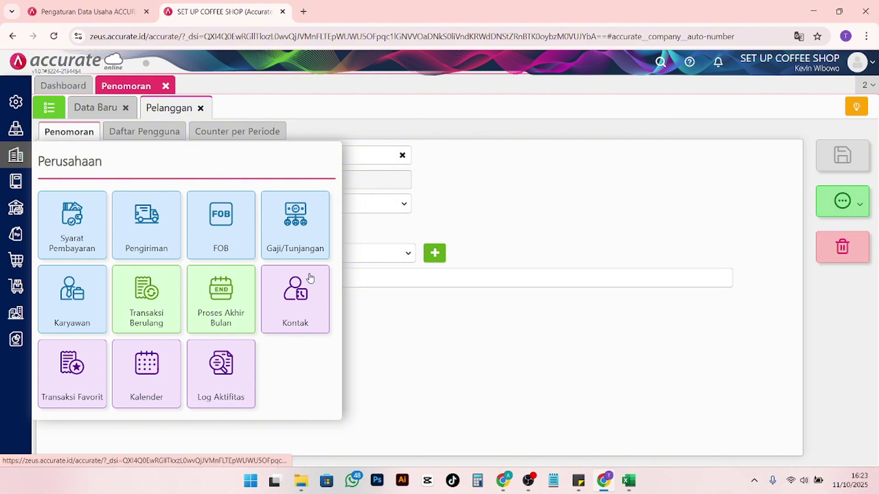
pyautogui.click(322, 322)
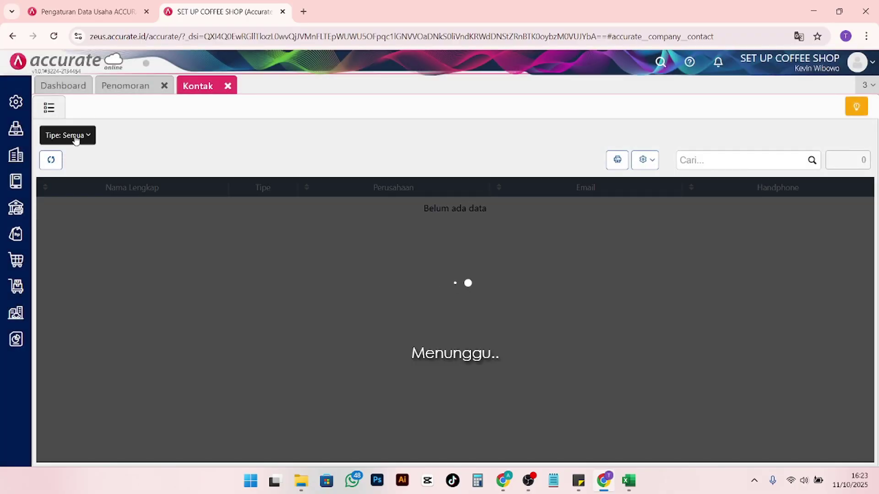
pyautogui.click(76, 137)
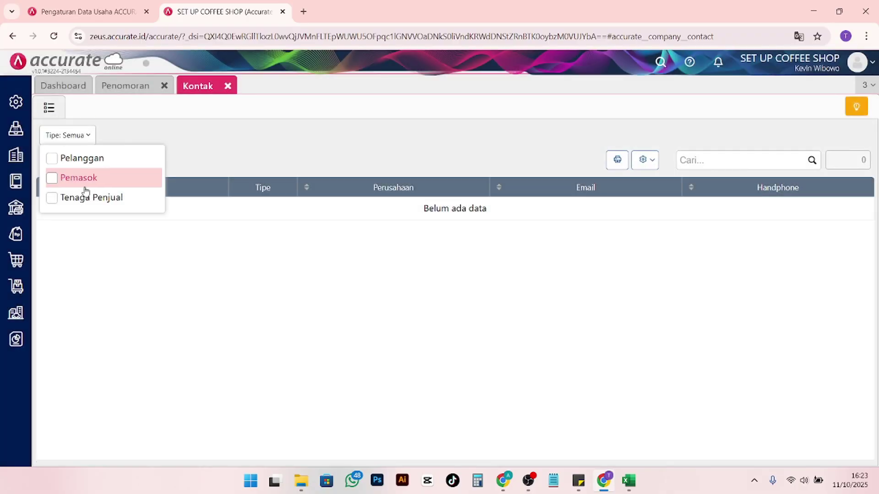
pyautogui.click(94, 165)
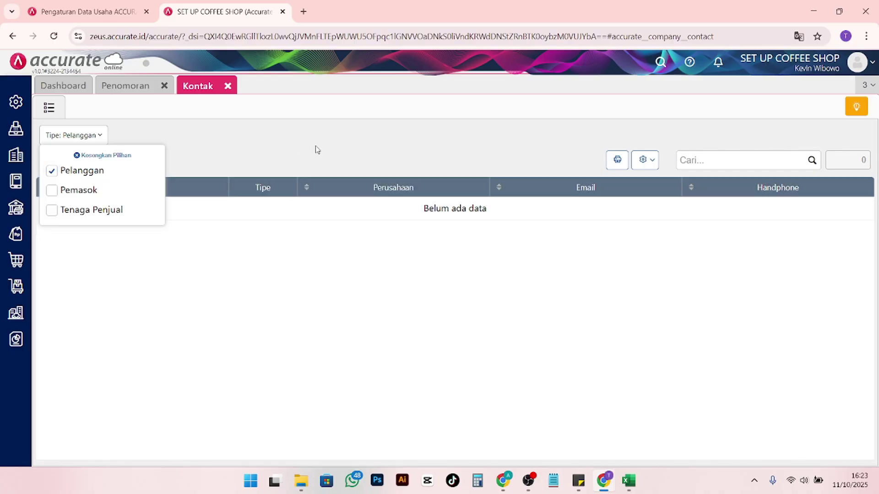
pyautogui.click(315, 147)
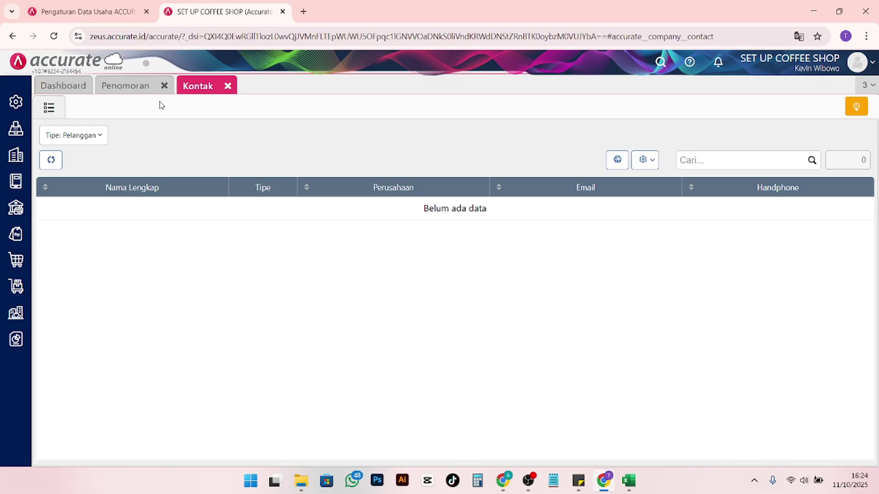
# Switch back to the Excel template and review the Kontak through Mata uang Utama columns and the orange opening balance columns
pyautogui.click(634, 484)
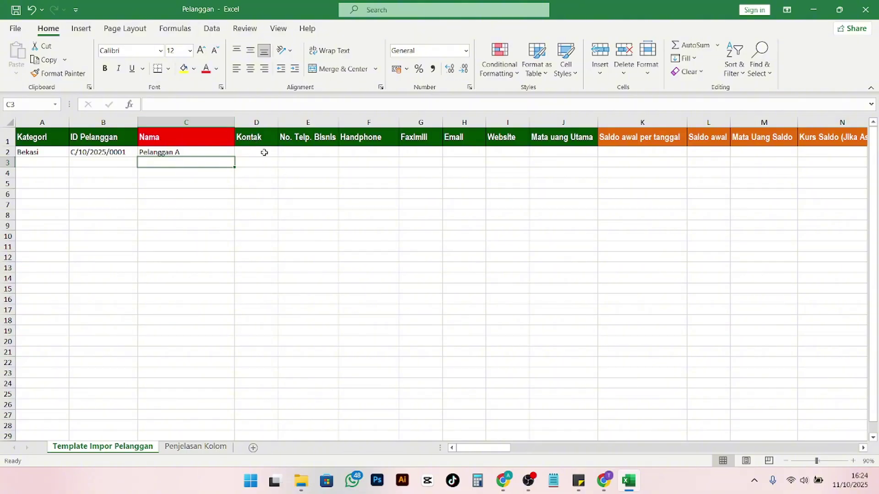
pyautogui.moveTo(263, 151); pyautogui.dragTo(580, 156)
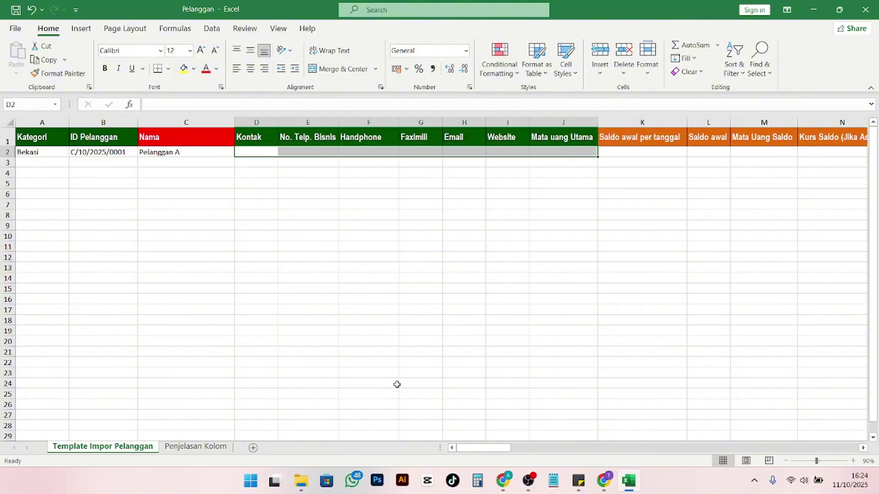
pyautogui.moveTo(467, 448); pyautogui.dragTo(502, 448)
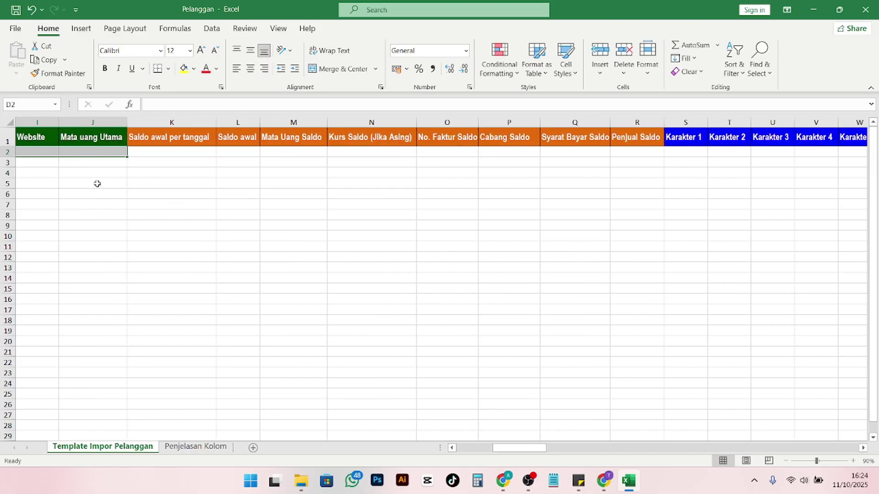
pyautogui.moveTo(159, 152); pyautogui.dragTo(627, 180)
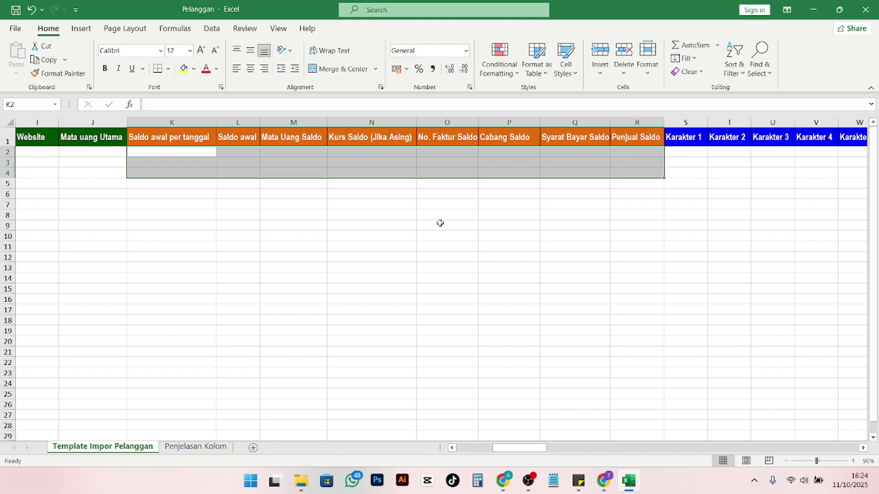
# Enter 01/10/2025 as the Saldo awal per tanggal in cell K2
pyautogui.click(186, 153)
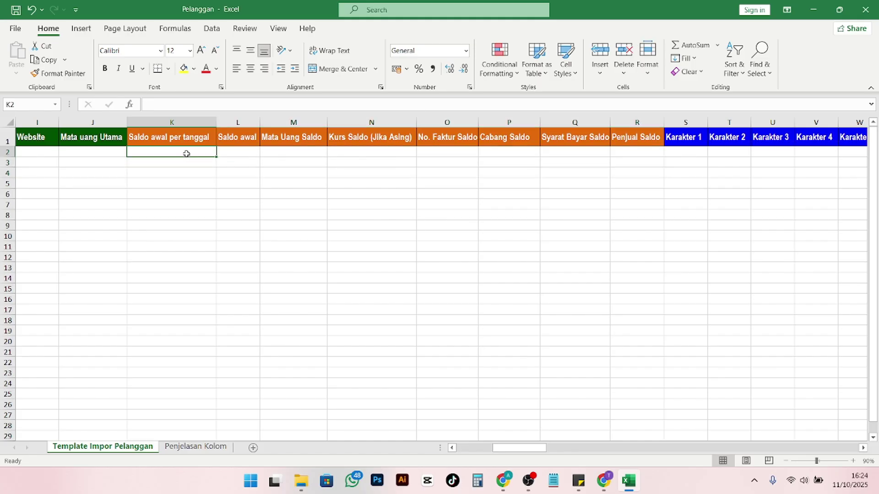
pyautogui.write('01/')
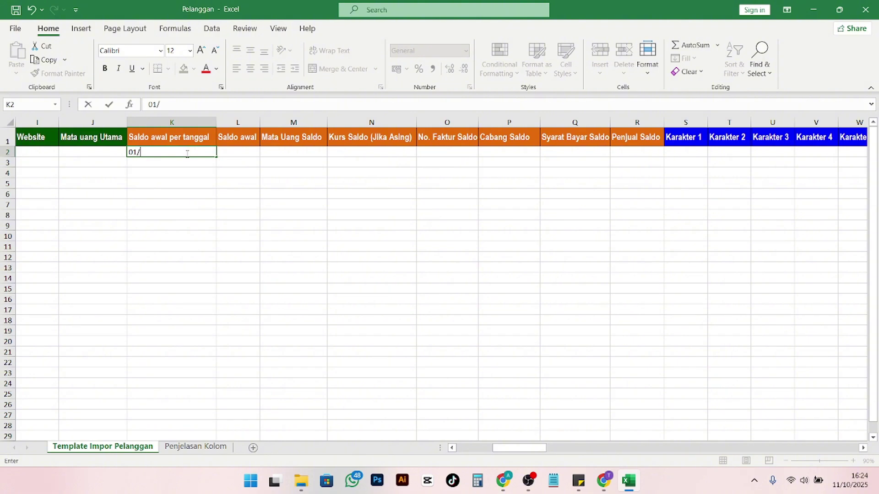
pyautogui.write('10/2025')
pyautogui.press('Tab')
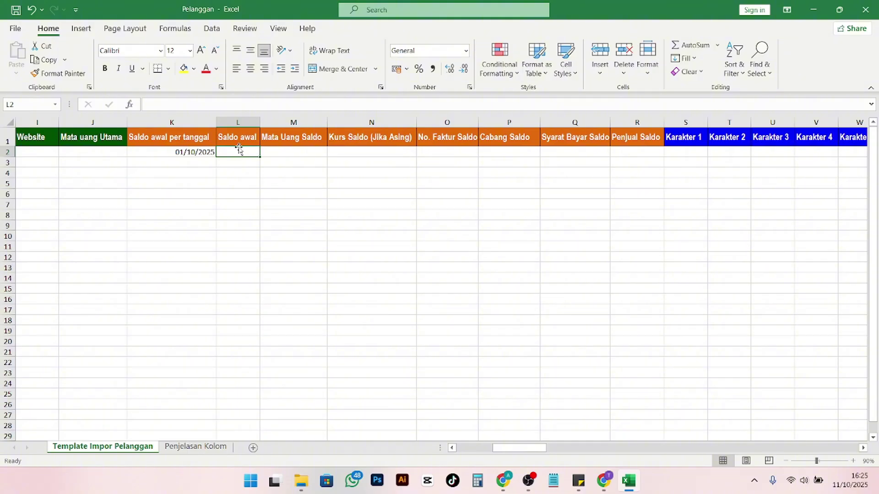
# Enter 1000000 as the Saldo awal in cell L2 and IDR as the Mata Uang Saldo in cell M2
pyautogui.write('100')
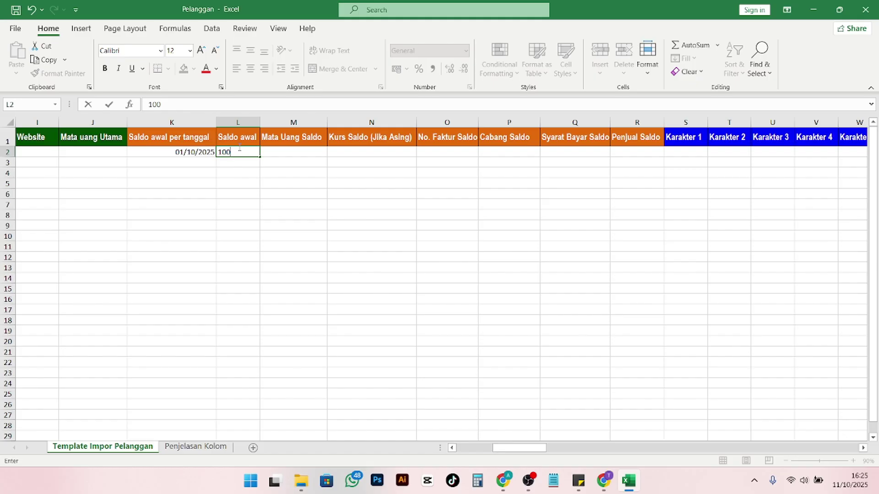
pyautogui.write('0000')
pyautogui.hotkey('ctrl', 'Return')
pyautogui.press('Tab')
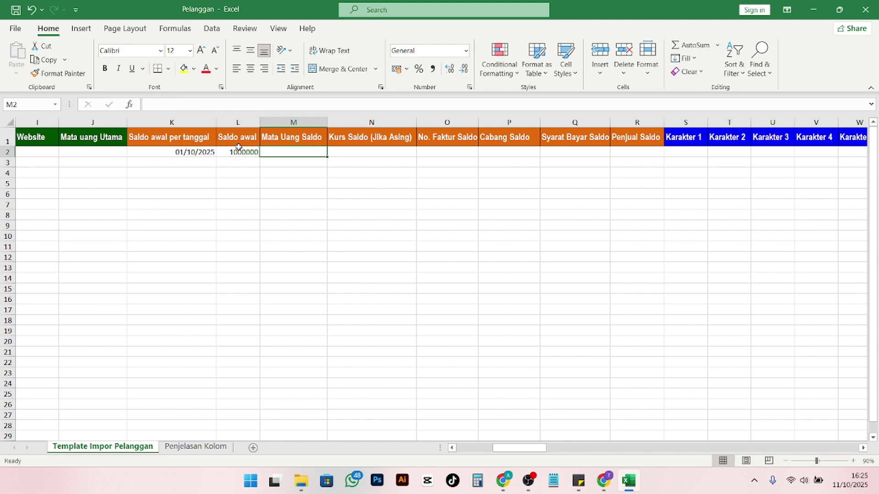
pyautogui.write('IDR')
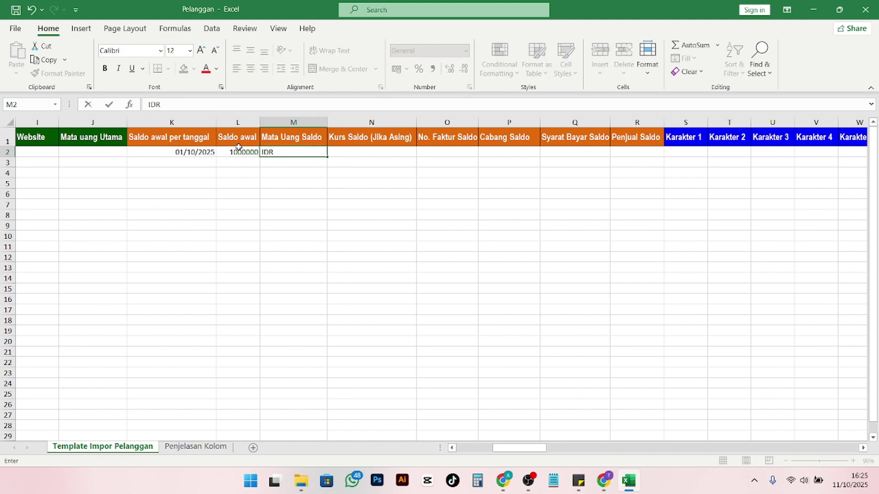
# Enter INV-003 as the No. Faktur Saldo in cell O2
pyautogui.press('Tab')
pyautogui.press('Tab')
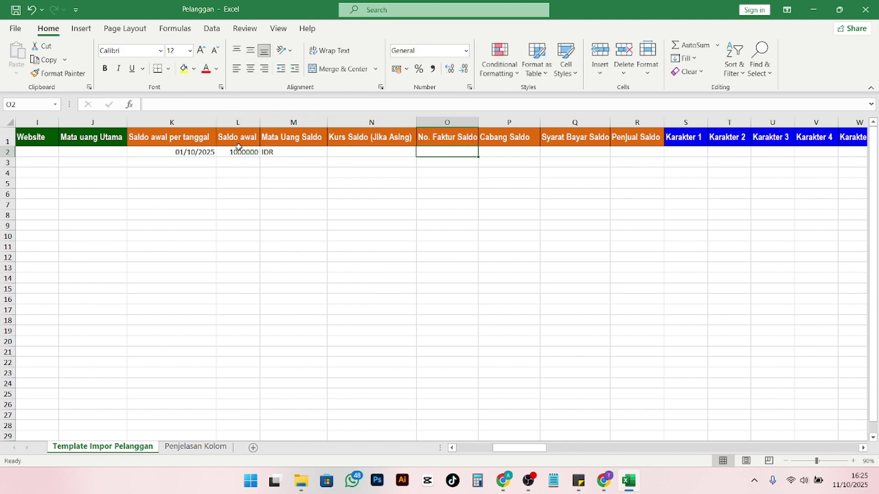
pyautogui.write('INV')
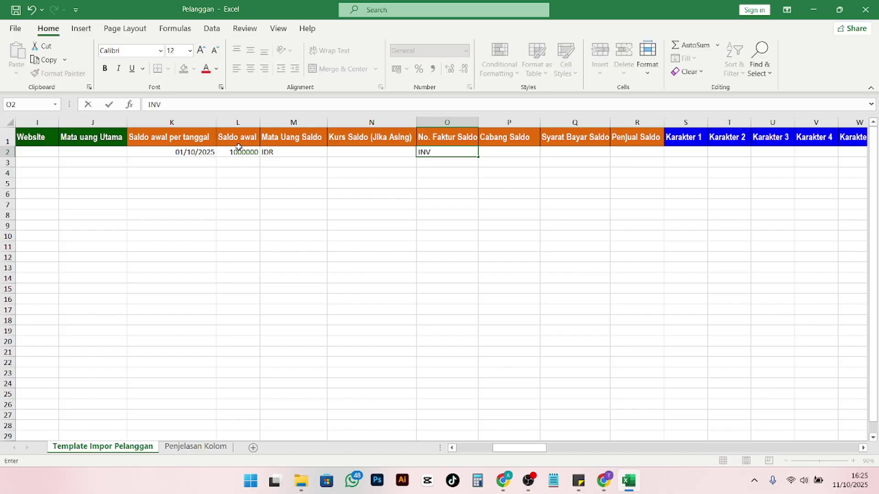
pyautogui.write('-003')
# Enter net 30 as the Syarat Bayar Saldo in cell Q2, leaving Cabang Saldo blank
pyautogui.press('Tab')
pyautogui.press('Tab')
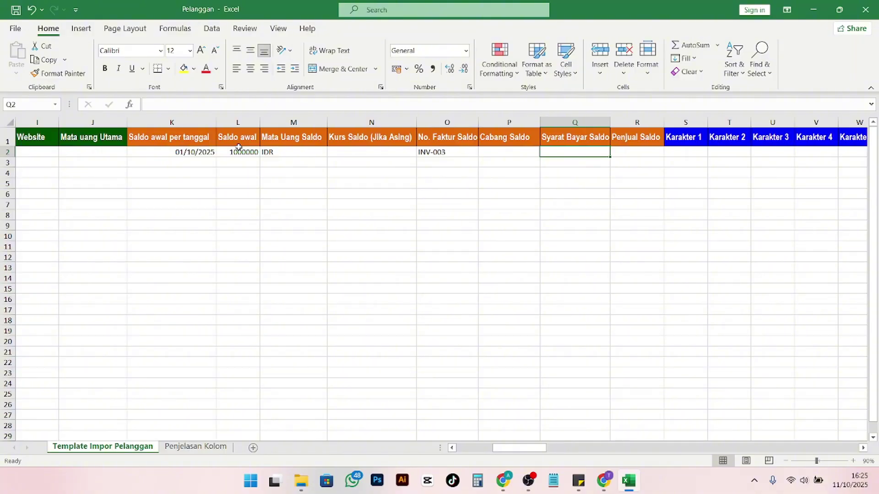
pyautogui.write('net 20')
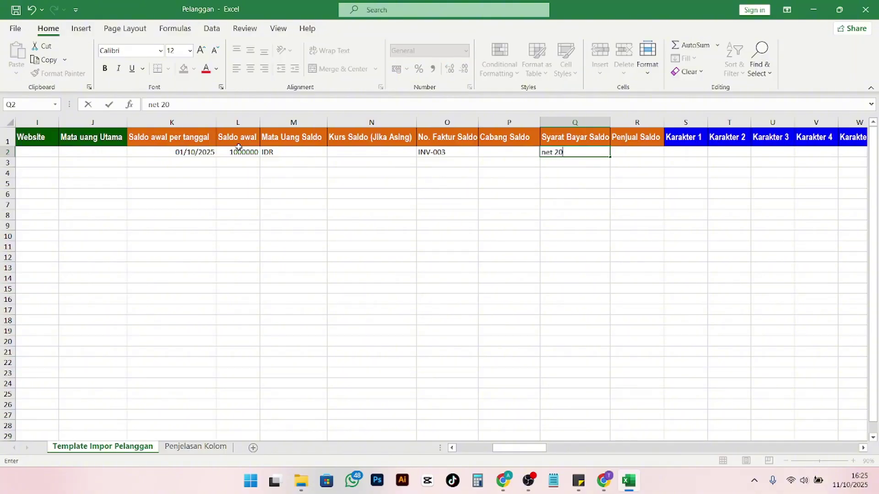
pyautogui.press('BackSpace')
pyautogui.press('BackSpace')
pyautogui.write('30')
# Read the Syarat Bayar Saldo explanation on the Penjelasan Kolom sheet
pyautogui.click(195, 447)
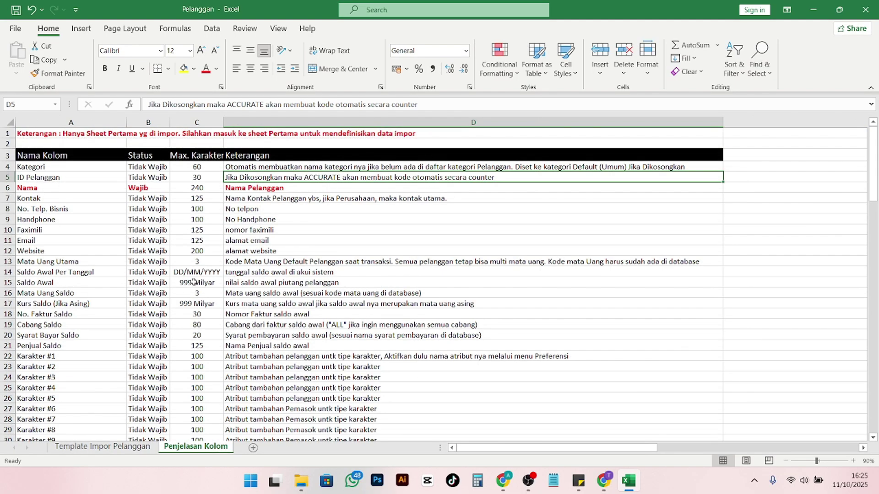
pyautogui.click(60, 336)
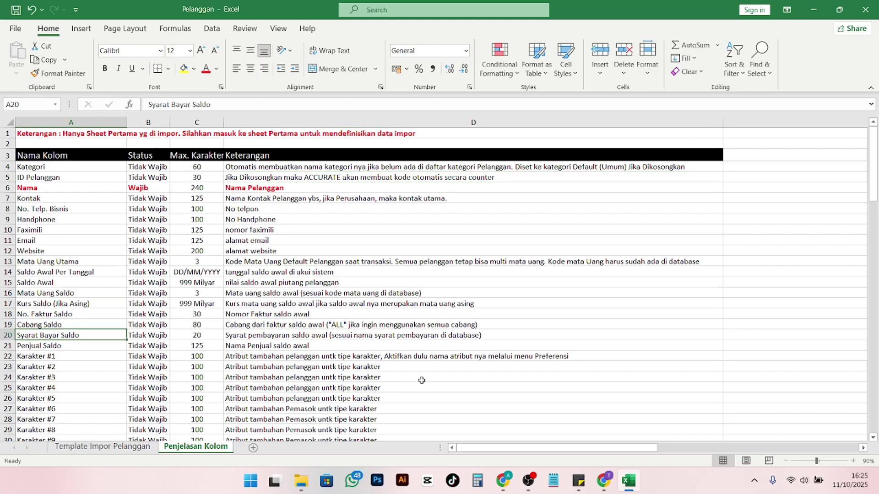
pyautogui.click(480, 337)
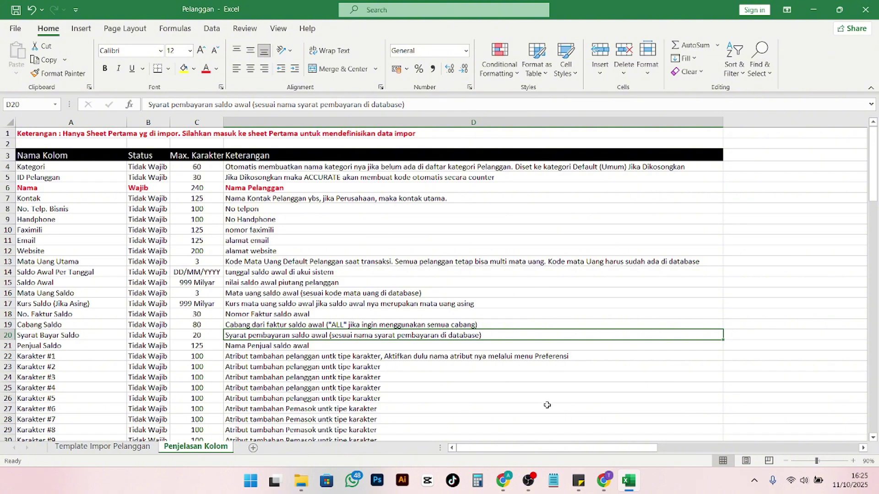
# Switch to Accurate Online in the browser and view the Syarat Pembayaran list under Perusahaan
pyautogui.click(611, 481)
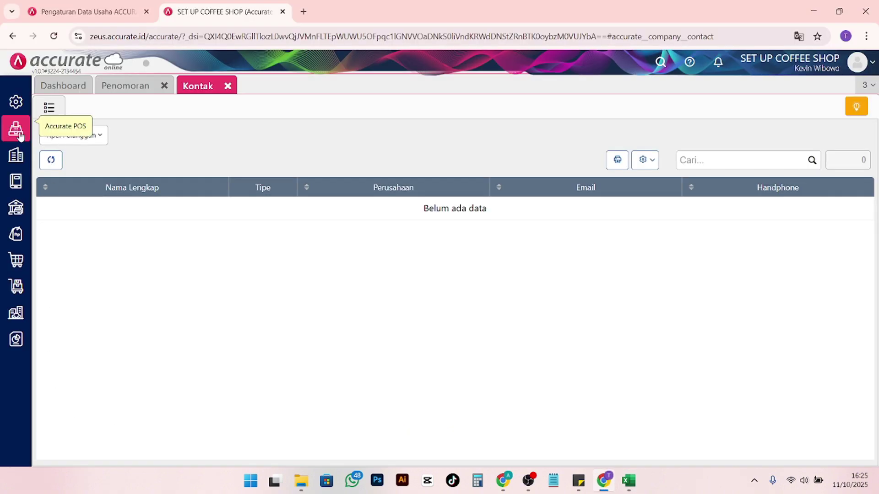
pyautogui.click(16, 154)
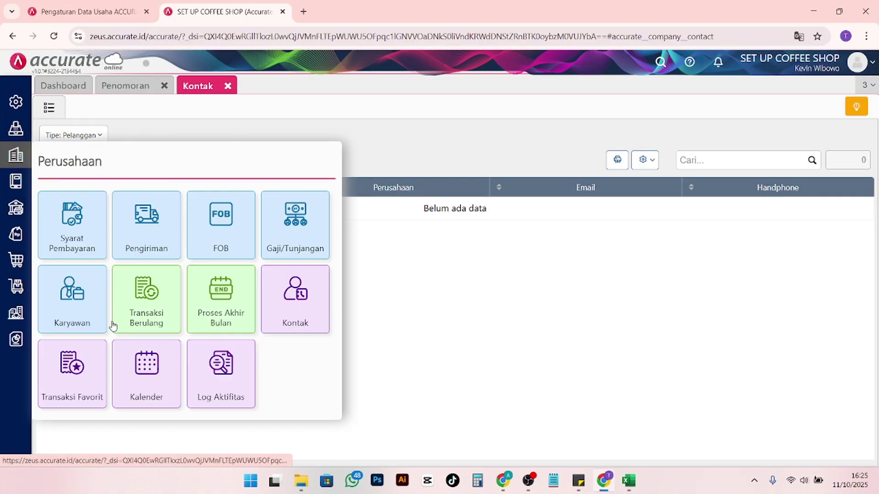
pyautogui.click(76, 213)
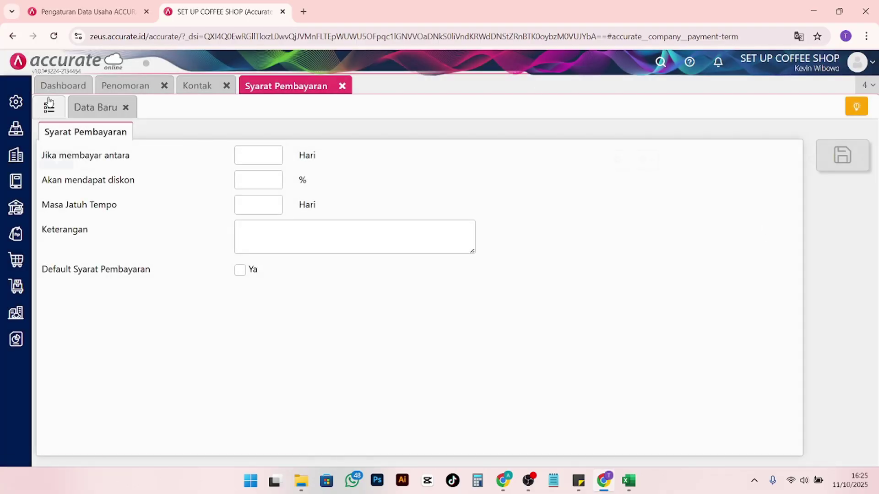
pyautogui.click(49, 101)
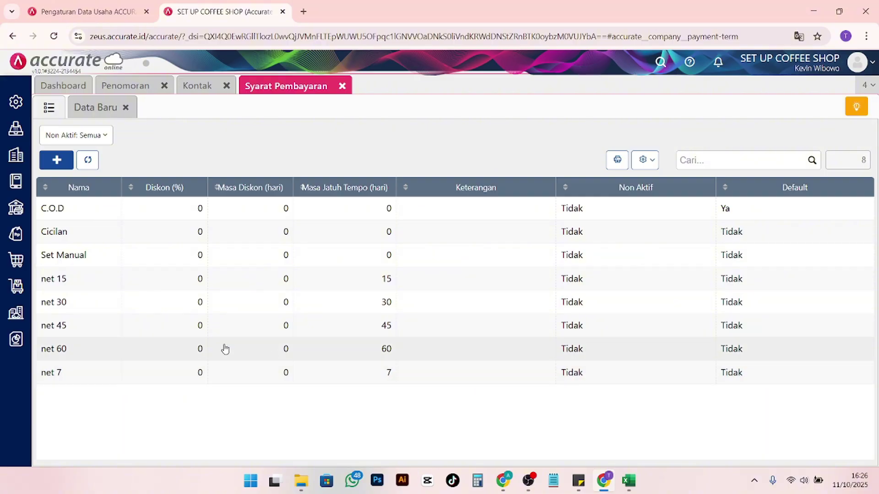
pyautogui.click(107, 108)
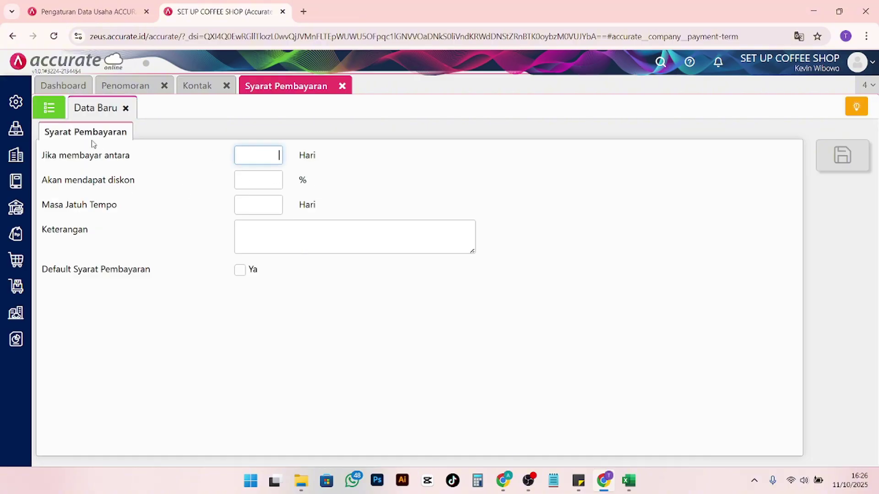
pyautogui.click(53, 114)
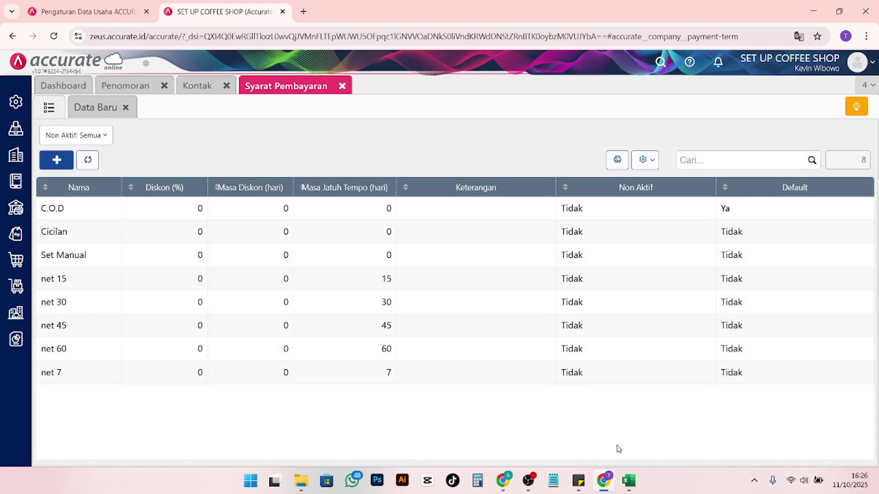
# Compare the Syarat Bayar Saldo entry in the Excel import template with the payment term names in Accurate Online, ending back in Excel
pyautogui.click(628, 480)
pyautogui.click(103, 447)
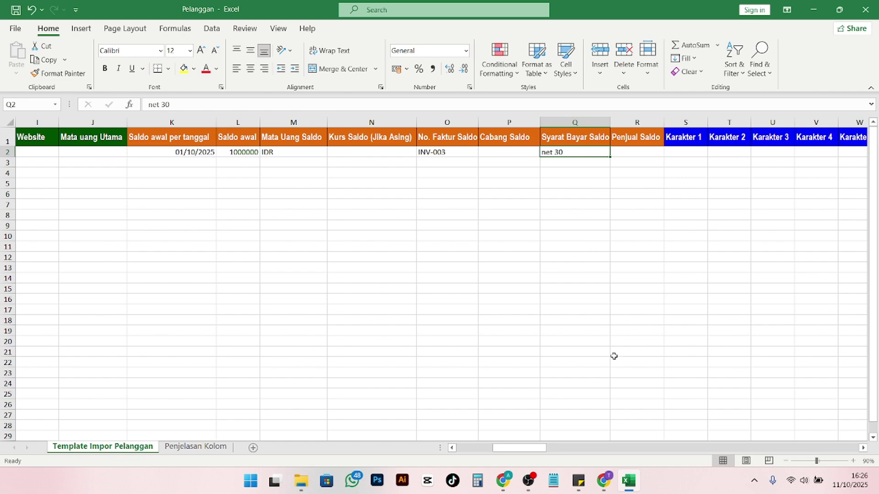
pyautogui.click(604, 481)
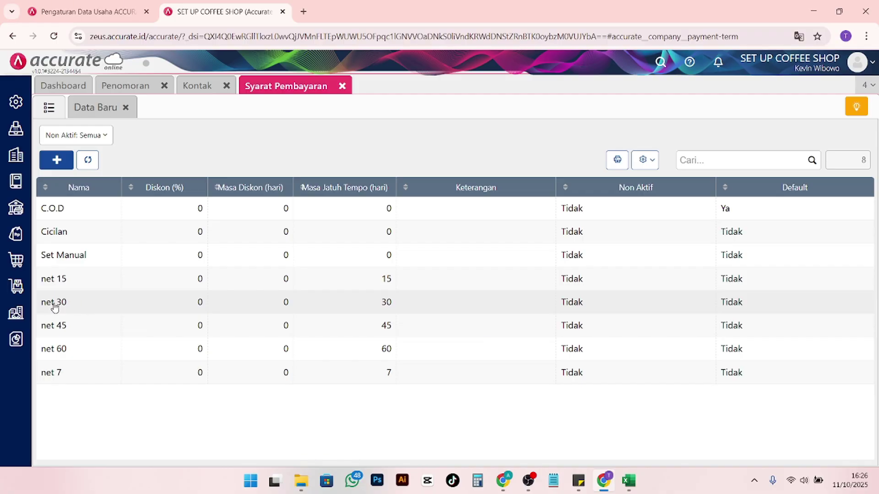
pyautogui.click(629, 480)
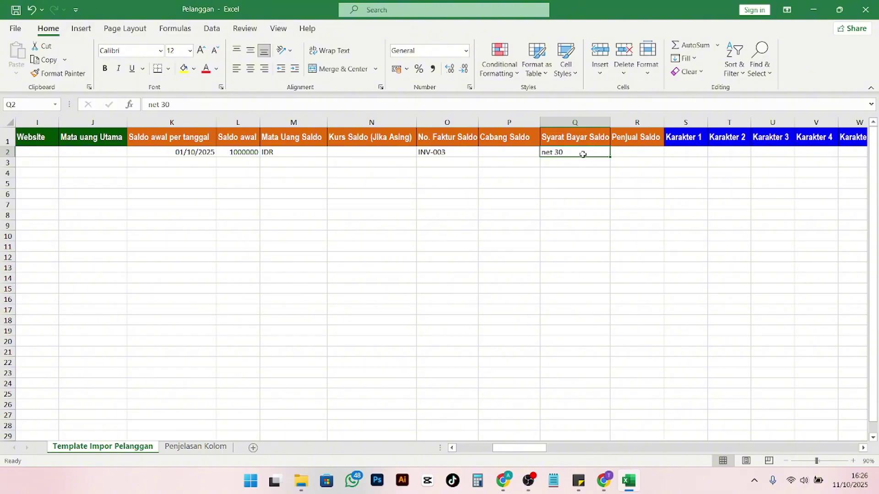
# Enter 01/10/2025 as the Saldo awal per tanggal in cell K3
pyautogui.moveTo(535, 448); pyautogui.dragTo(507, 459)
pyautogui.click(616, 161)
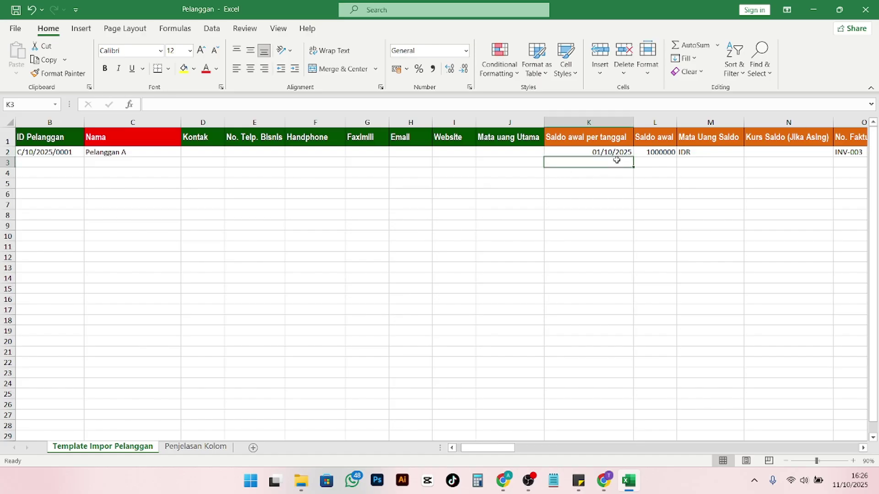
pyautogui.write('01/10/')
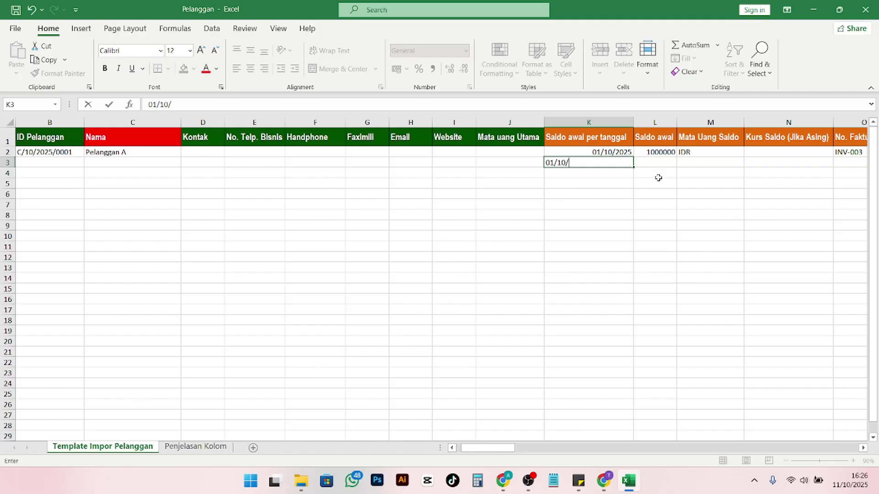
pyautogui.write('2025')
pyautogui.press('Tab')
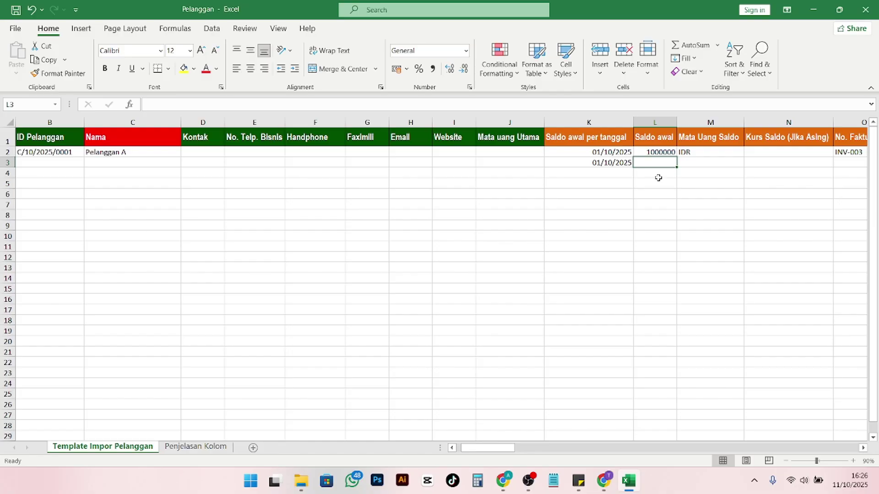
# Enter 400000 as the Saldo awal in cell L3 and IDR as the Mata Uang Saldo in cell M3
pyautogui.write('4')
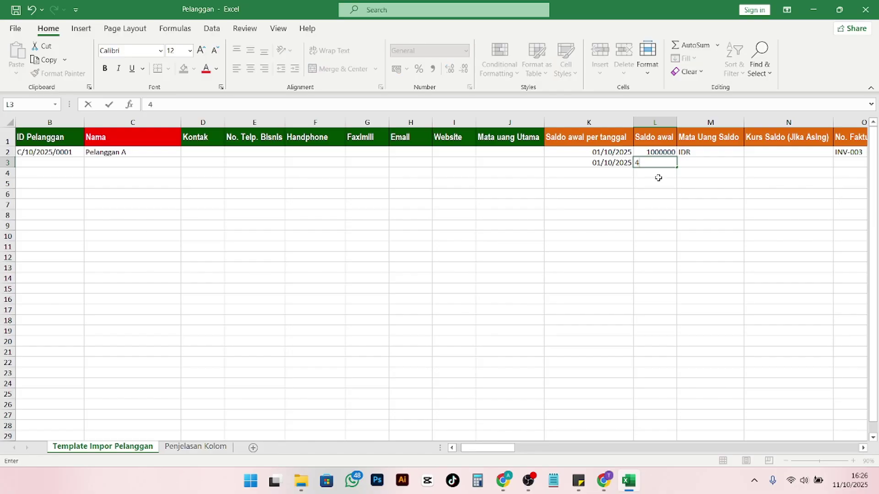
pyautogui.write('00000')
pyautogui.press('Tab')
pyautogui.write('IDR')
# Enter INV-010 as the No. Faktur Saldo in cell O3 and net 30 as the Syarat Bayar Saldo in cell Q3
pyautogui.press('Tab')
pyautogui.press('Tab')
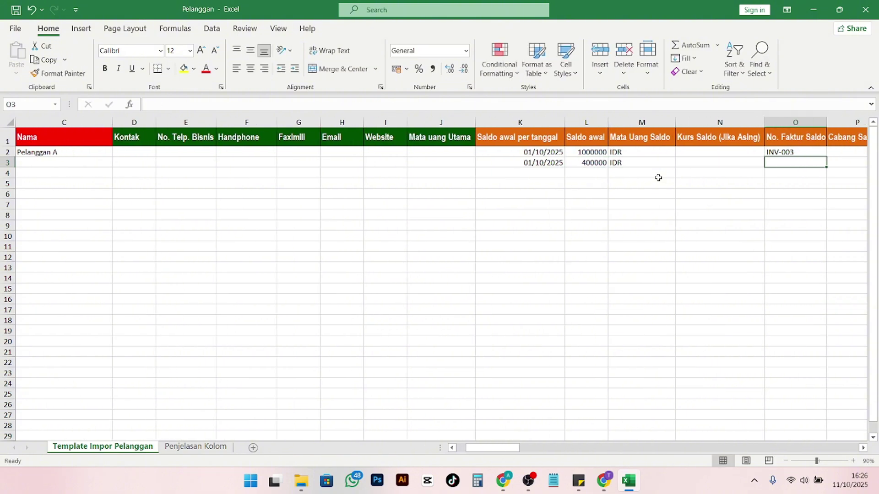
pyautogui.write('INV-003')
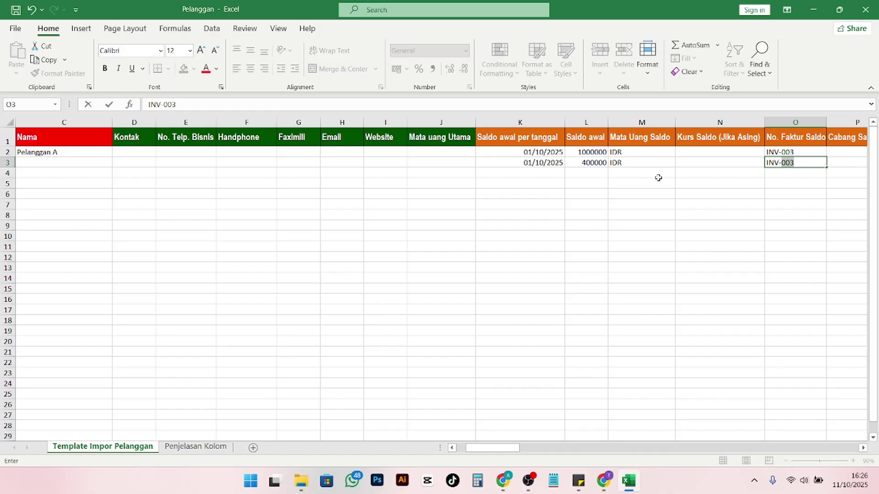
pyautogui.write('10')
pyautogui.press('Tab')
pyautogui.press('Tab')
pyautogui.write('net')
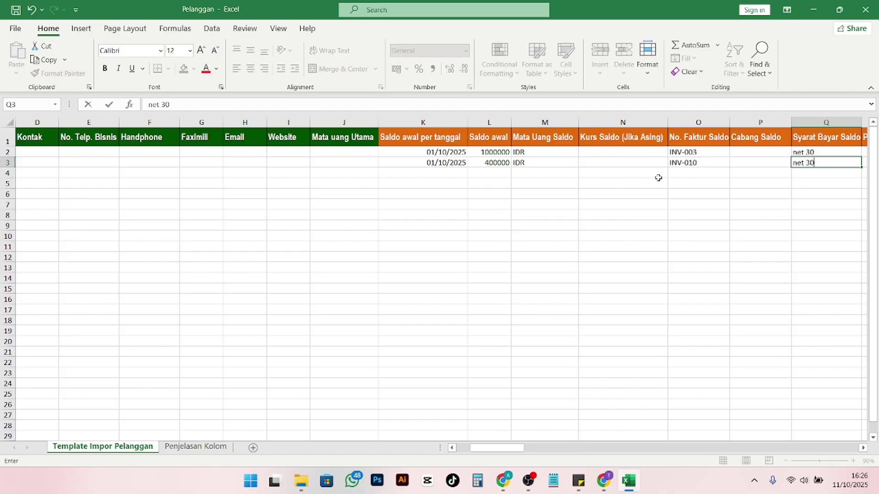
pyautogui.press('Tab')
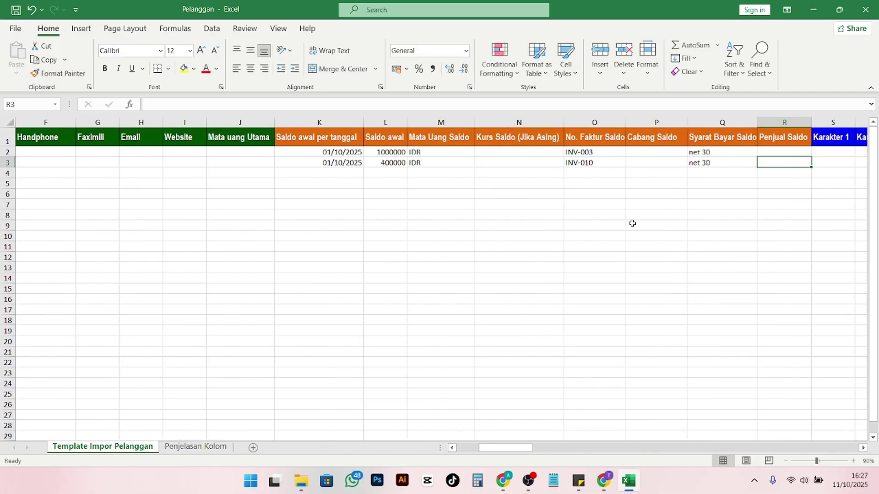
# Fill the Kategori, ID Pelanggan and Nama values from row 2 down into row 3
pyautogui.moveTo(527, 448); pyautogui.dragTo(412, 443)
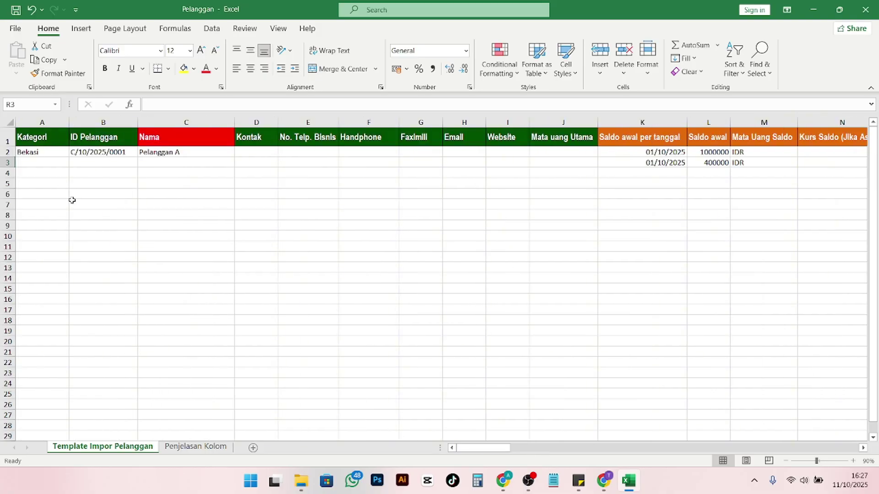
pyautogui.moveTo(36, 150); pyautogui.dragTo(167, 154)
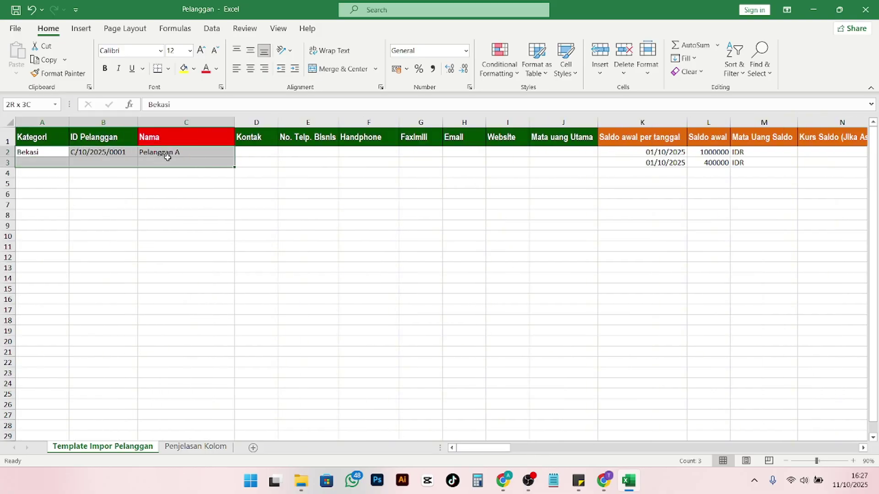
pyautogui.moveTo(235, 158); pyautogui.dragTo(235, 168)
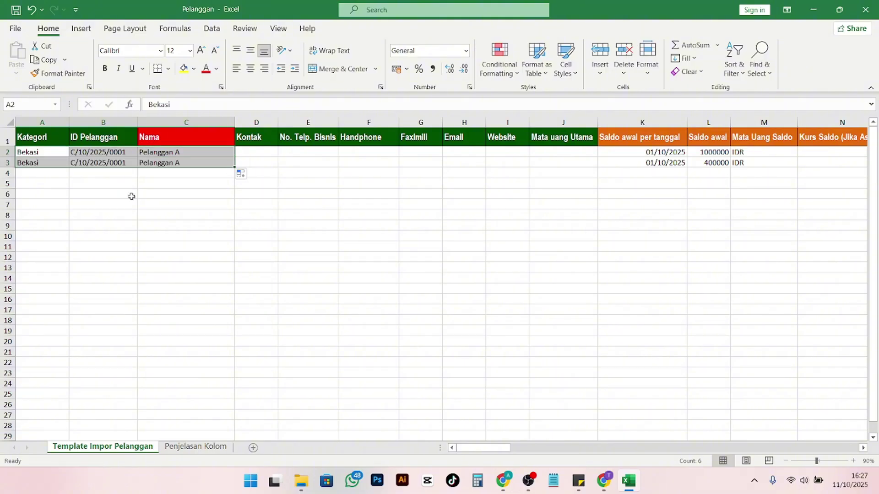
pyautogui.click(92, 178)
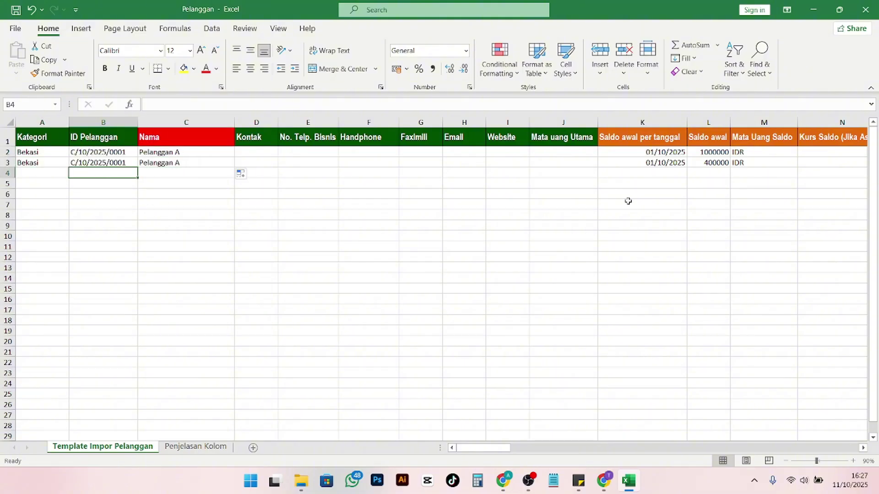
# Review the opening balance dates and amounts, then the Nama and ID Pelanggan columns, for the two customer rows
pyautogui.click(670, 152)
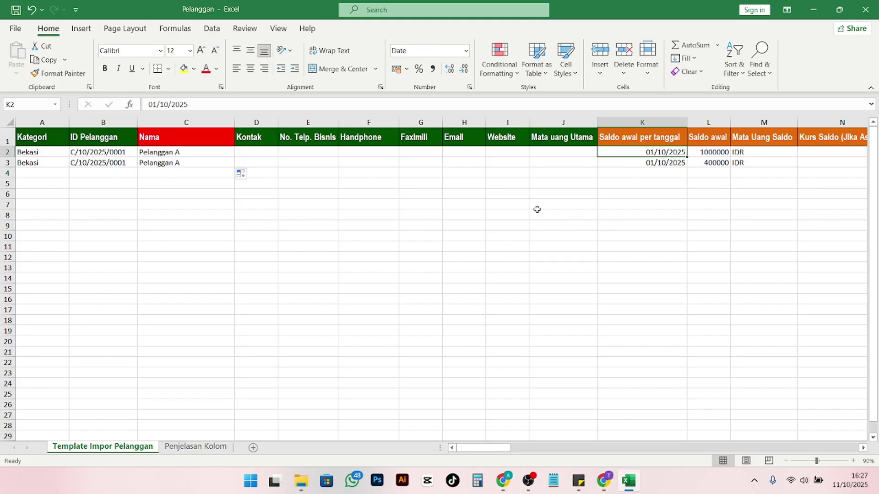
pyautogui.click(724, 166)
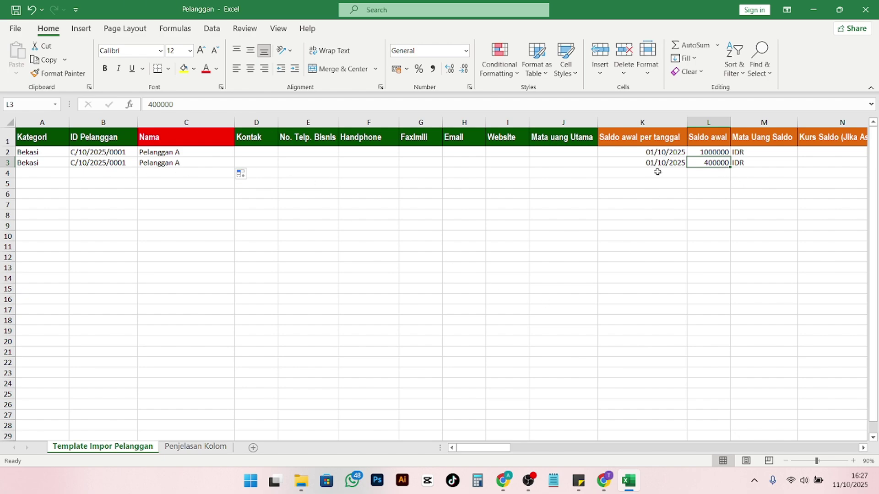
pyautogui.moveTo(657, 171); pyautogui.dragTo(667, 226)
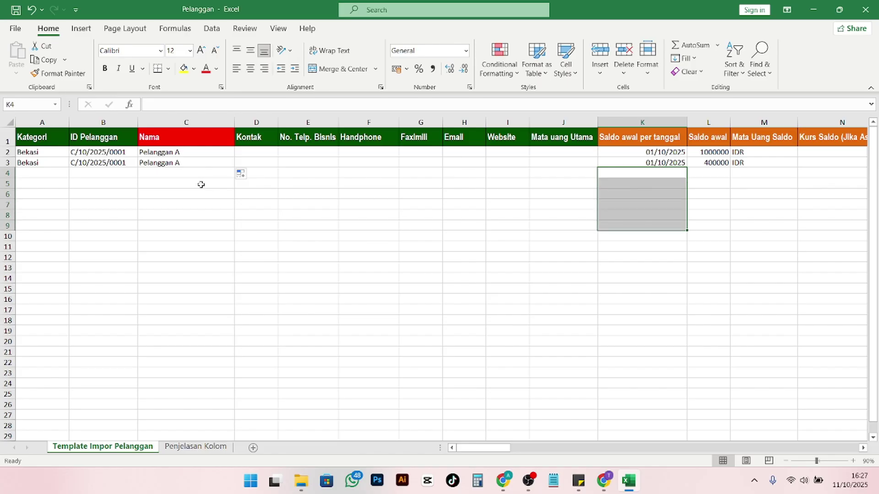
pyautogui.moveTo(172, 173); pyautogui.dragTo(168, 227)
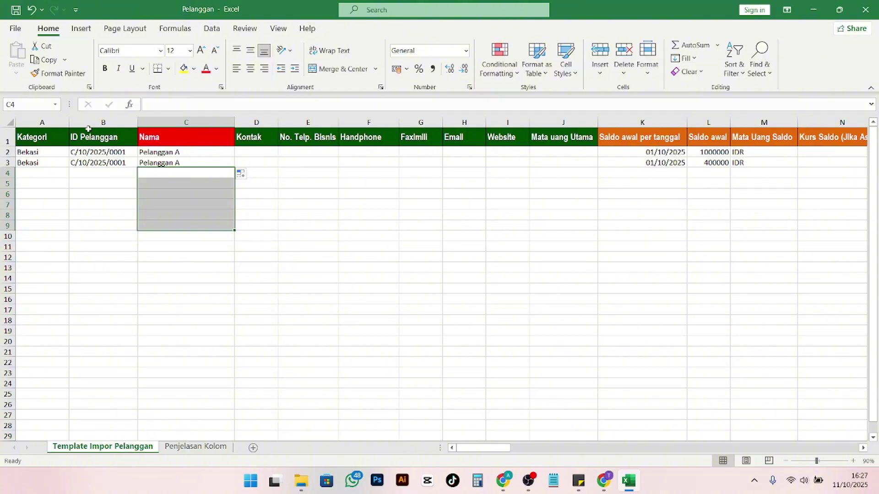
pyautogui.click(114, 165)
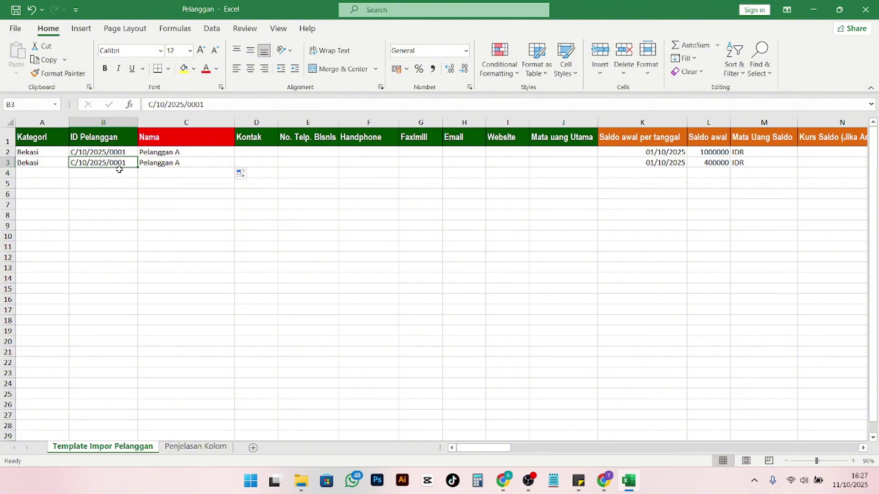
# Examine the blue Karakter, Angka and Tanggal columns and the Alamat Penagihan columns of the template
pyautogui.click(117, 182)
pyautogui.moveTo(486, 448); pyautogui.dragTo(593, 449)
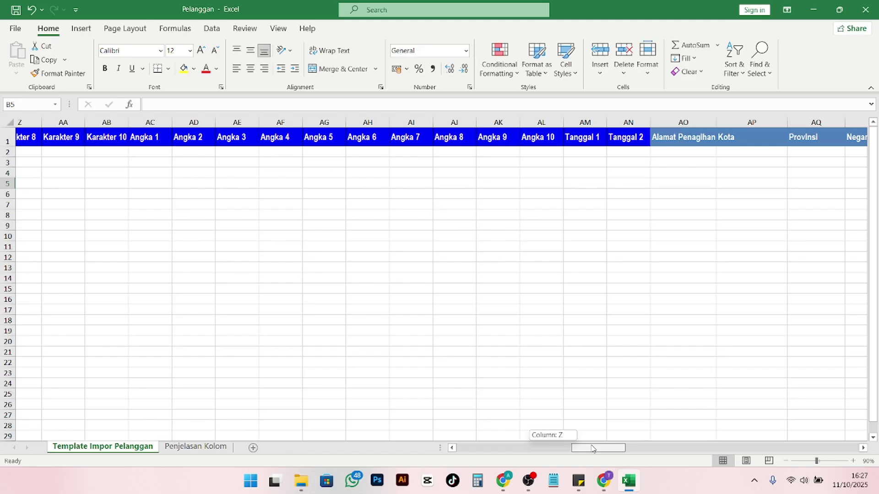
pyautogui.moveTo(592, 448); pyautogui.dragTo(590, 449)
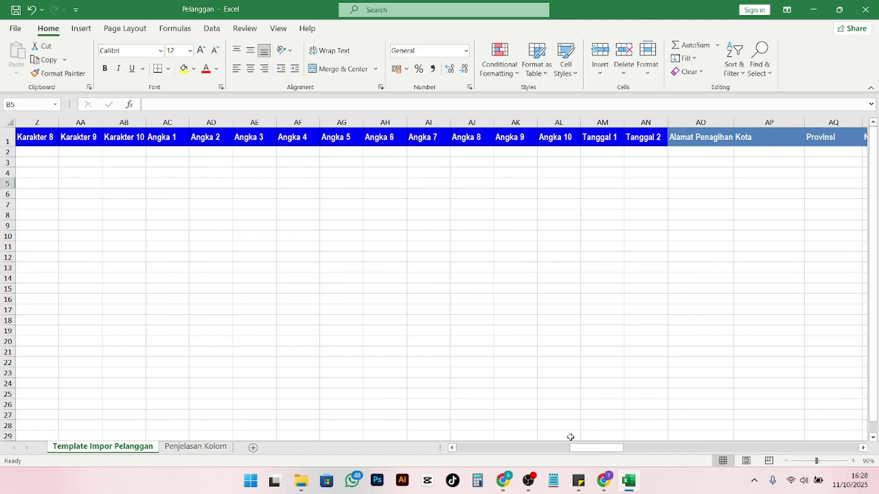
# Switch to Accurate Online and view the Pelanggan additional attributes (Atribut Tambahan) in the company preferences
pyautogui.click(603, 480)
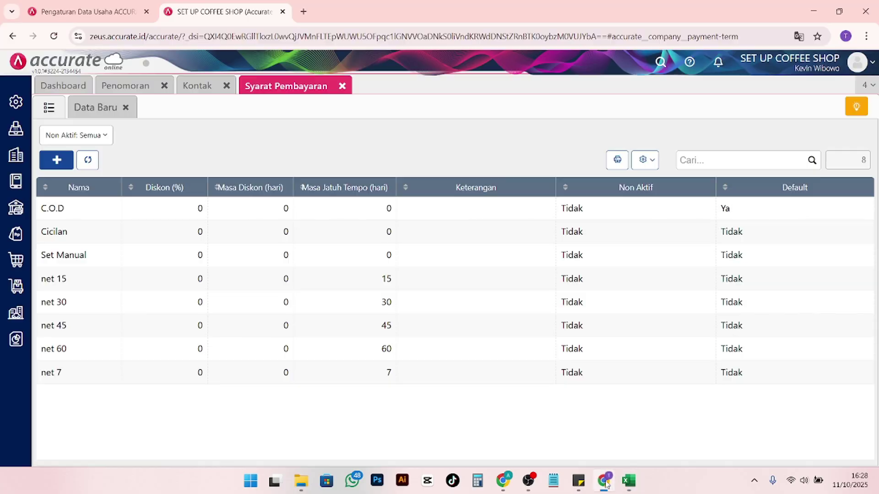
pyautogui.click(12, 102)
pyautogui.click(81, 179)
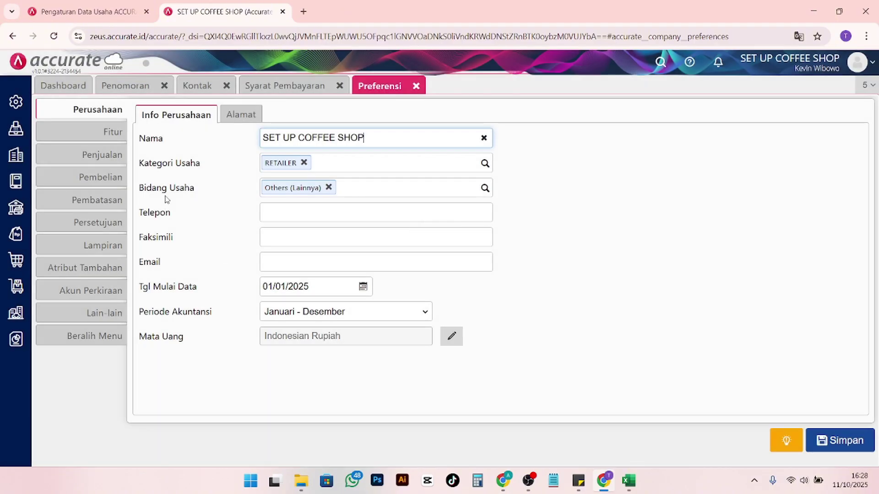
pyautogui.click(101, 270)
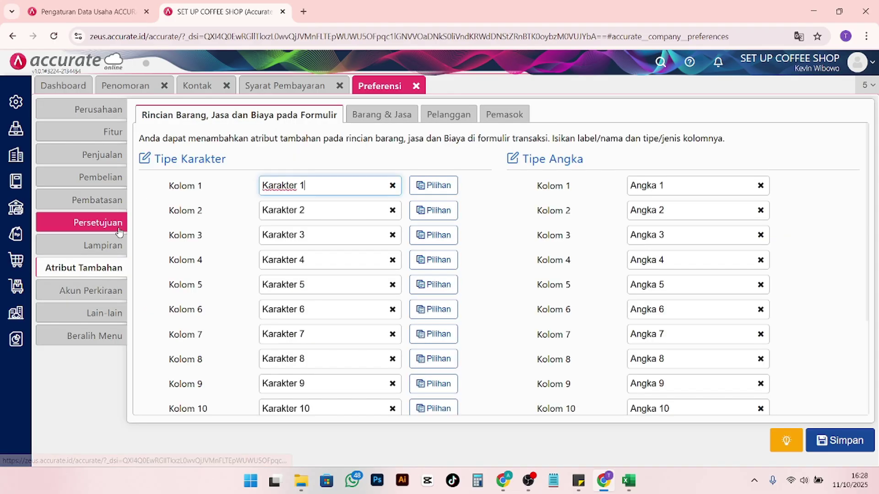
pyautogui.click(446, 114)
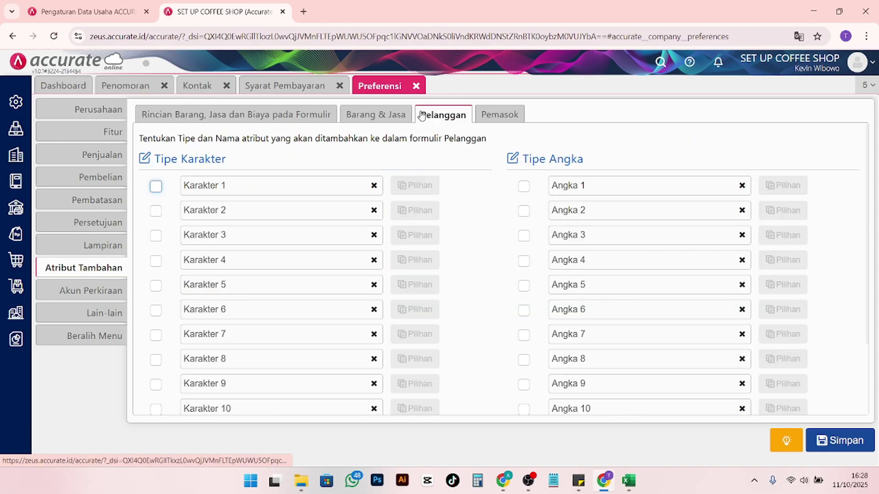
# Return to the Excel template and examine the address, tax and orange account columns up to Jumlah Limit Piutang, ending back at column A
pyautogui.click(628, 480)
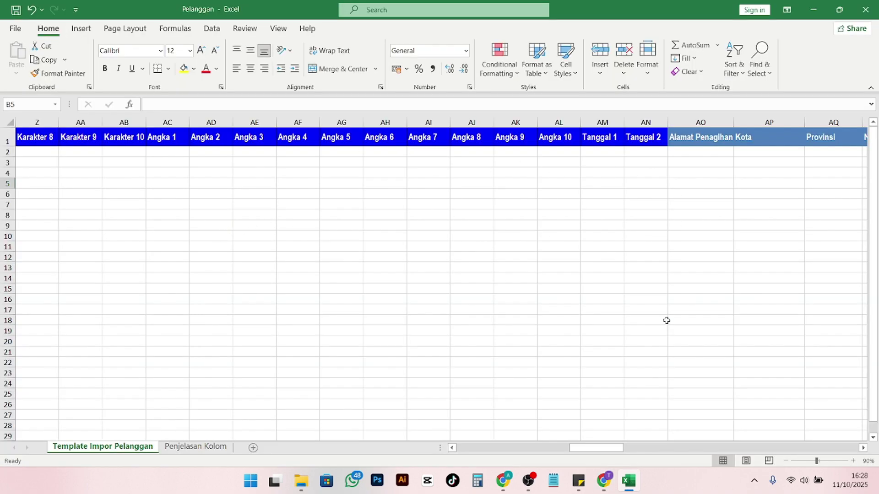
pyautogui.moveTo(599, 448); pyautogui.dragTo(653, 444)
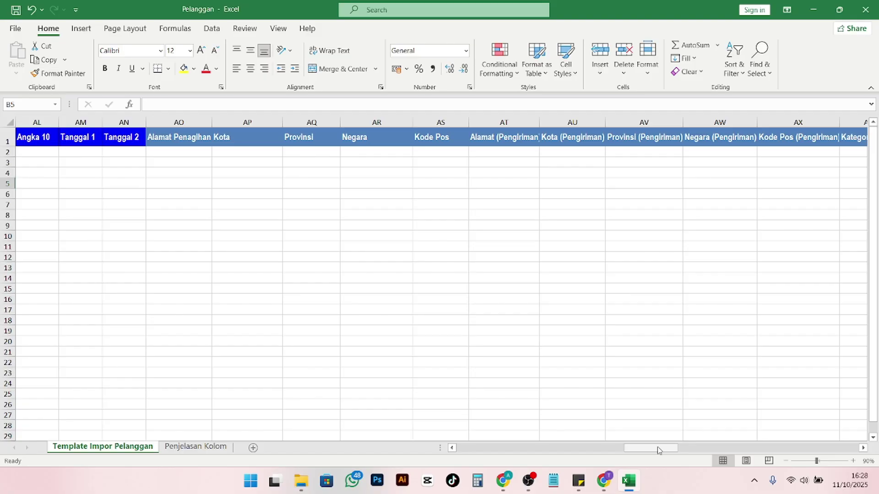
pyautogui.moveTo(658, 447); pyautogui.dragTo(661, 448)
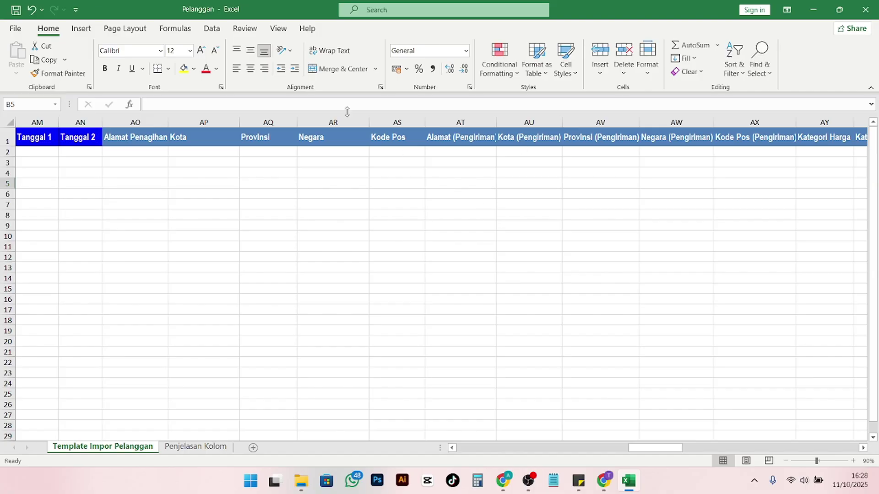
pyautogui.moveTo(638, 447); pyautogui.dragTo(718, 439)
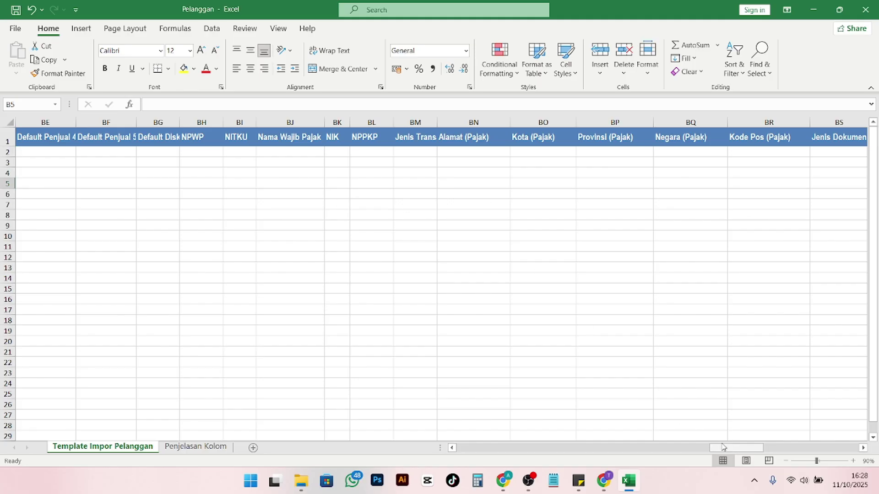
pyautogui.moveTo(722, 448); pyautogui.dragTo(786, 452)
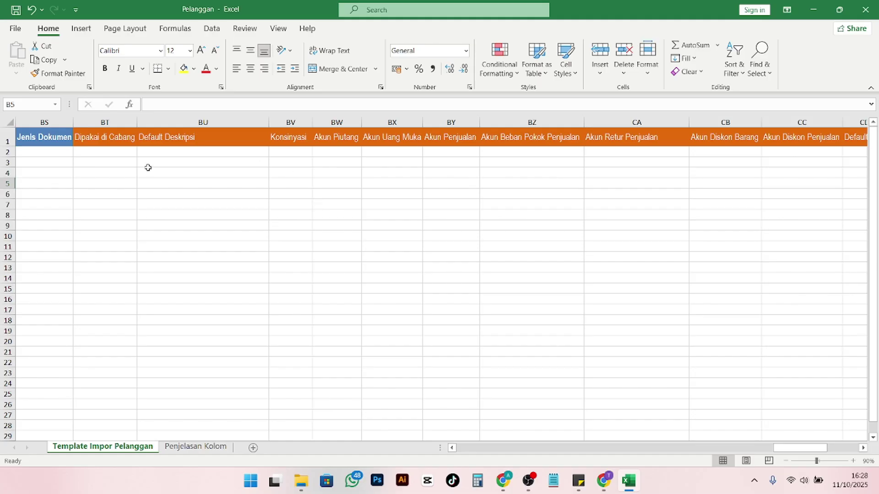
pyautogui.click(104, 148)
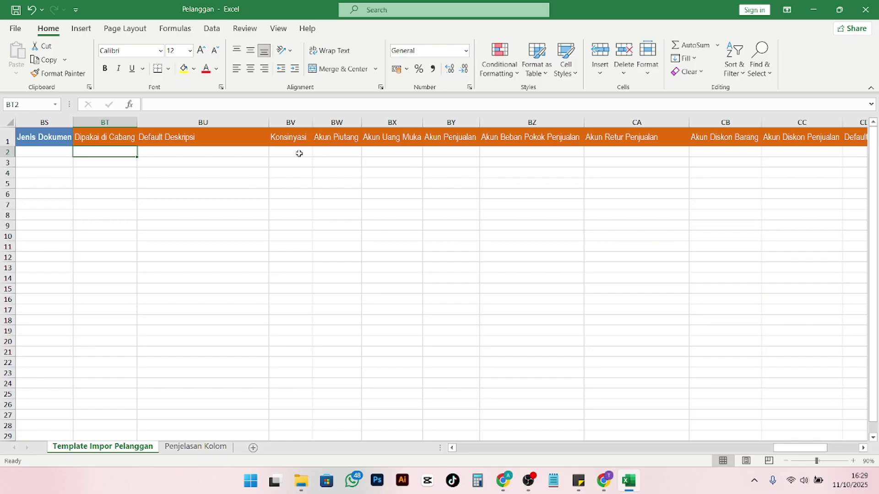
pyautogui.click(332, 150)
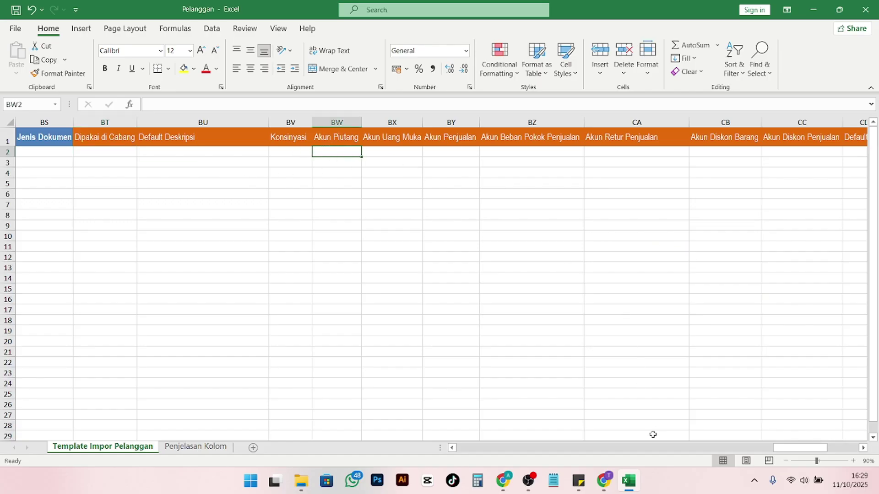
pyautogui.moveTo(795, 453); pyautogui.dragTo(812, 454)
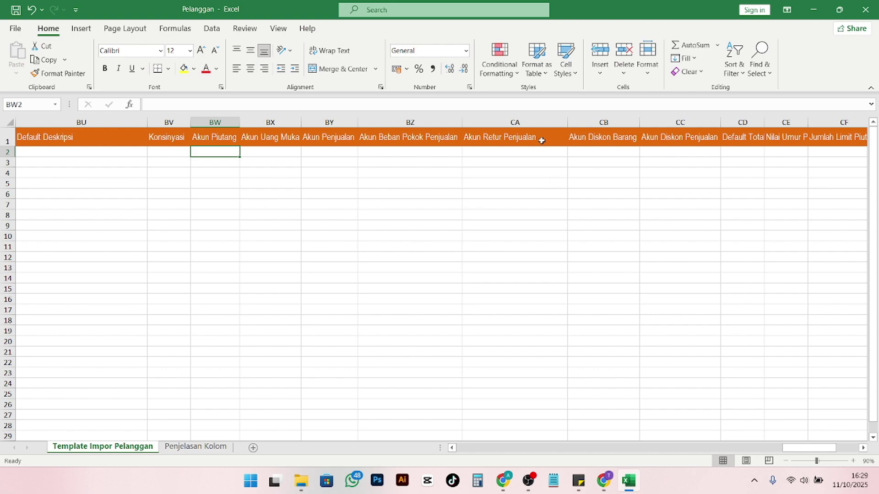
pyautogui.moveTo(796, 449); pyautogui.dragTo(458, 444)
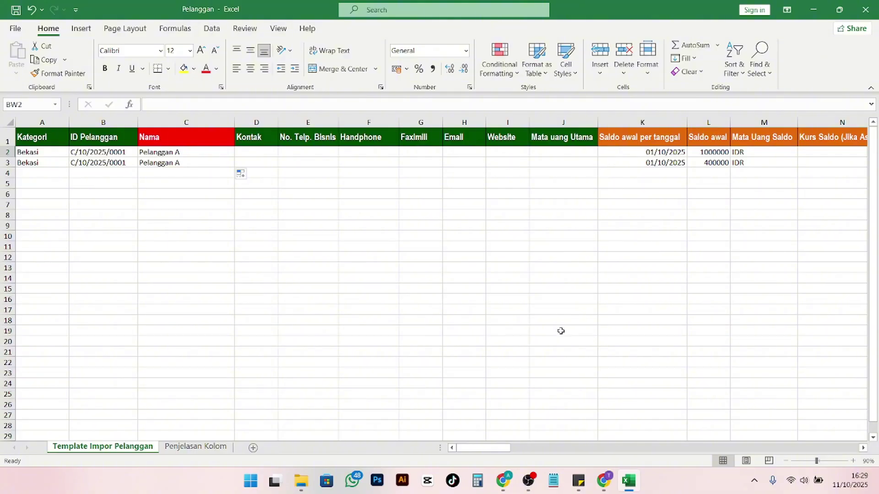
# Switch to Accurate Online and close the open Preferensi, Syarat Pembayaran, Kontak and Penomoran pages
pyautogui.click(603, 480)
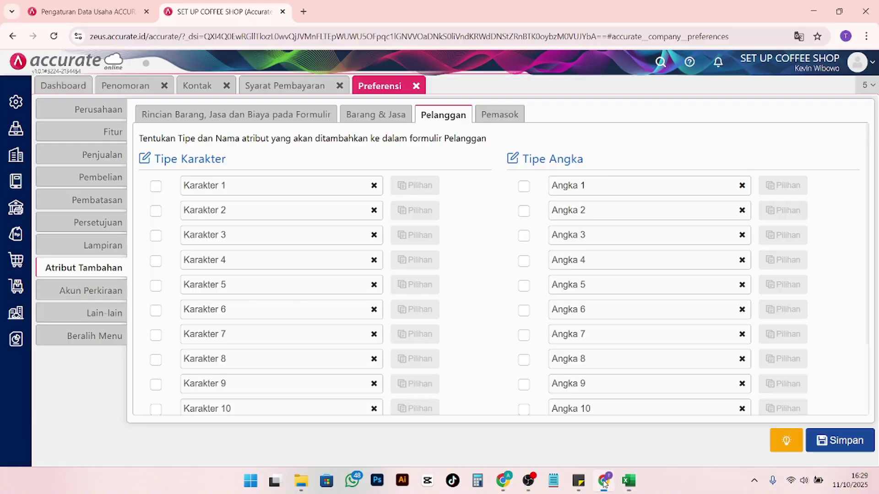
pyautogui.click(417, 85)
pyautogui.click(339, 86)
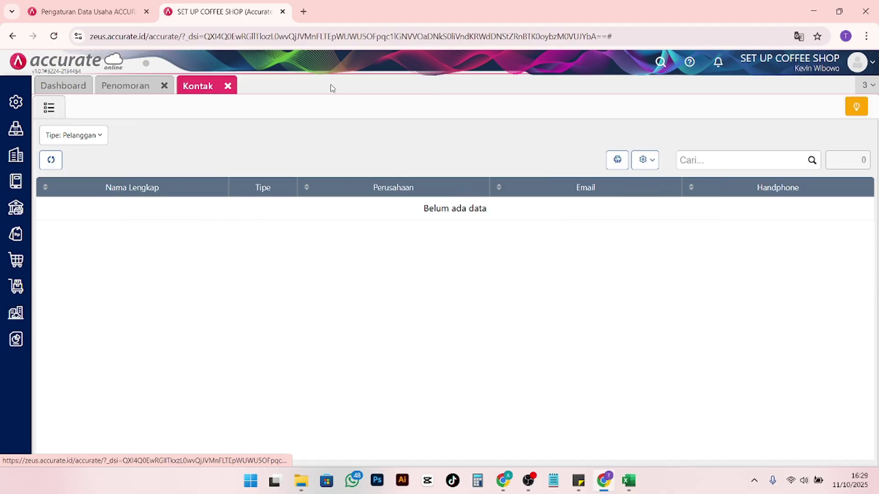
pyautogui.click(227, 86)
pyautogui.click(164, 85)
# Open the Pelanggan list in the Penjualan module and start an import from Excel
pyautogui.click(16, 234)
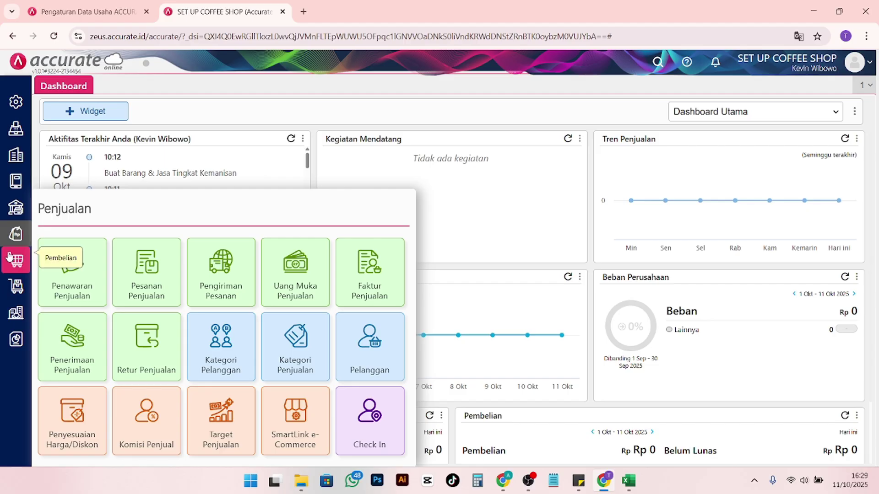
pyautogui.click(376, 357)
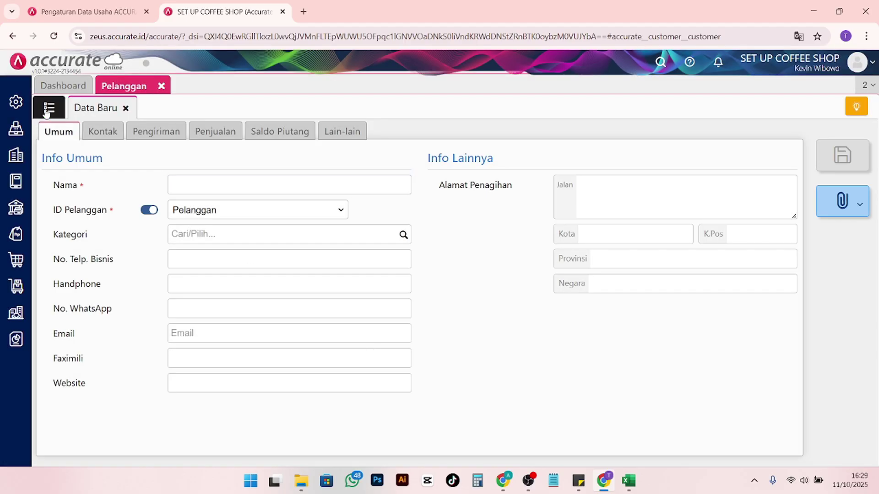
pyautogui.click(47, 109)
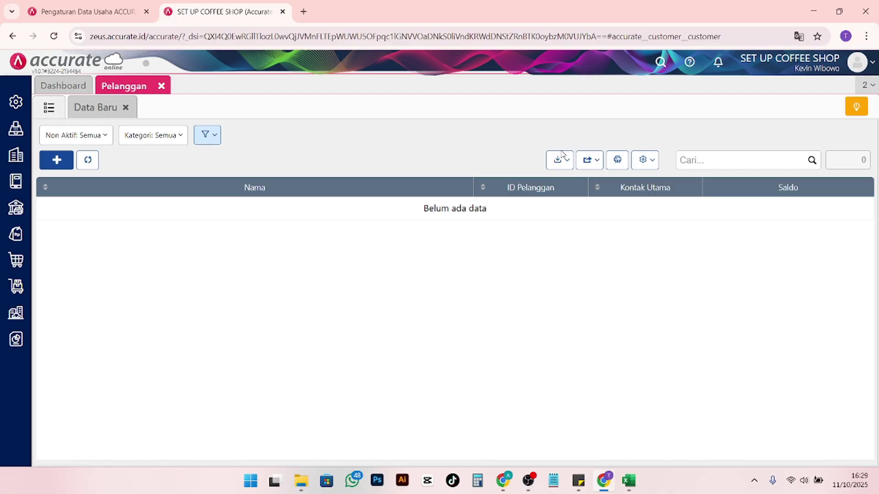
pyautogui.moveTo(562, 156)
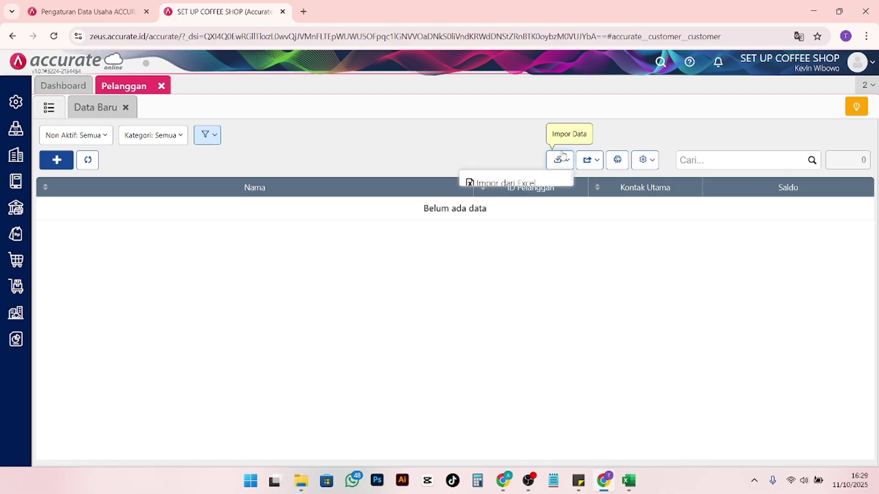
pyautogui.click(536, 185)
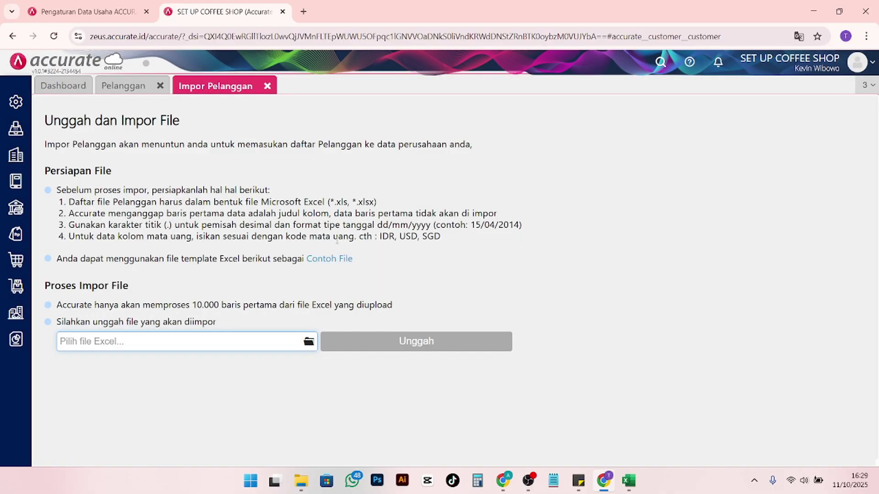
# Choose the Pelanggan Excel file from the Master Data folder on the Desktop and upload it for the customer import
pyautogui.click(308, 344)
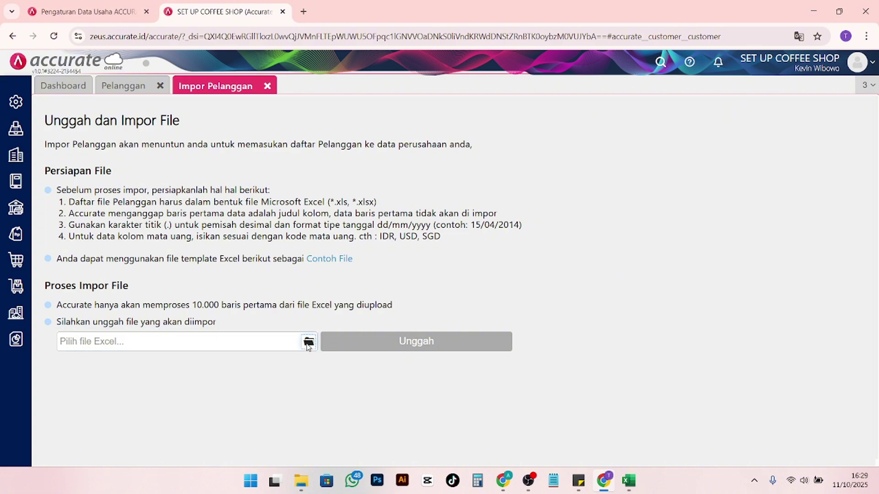
pyautogui.scroll(4, 60, 146)
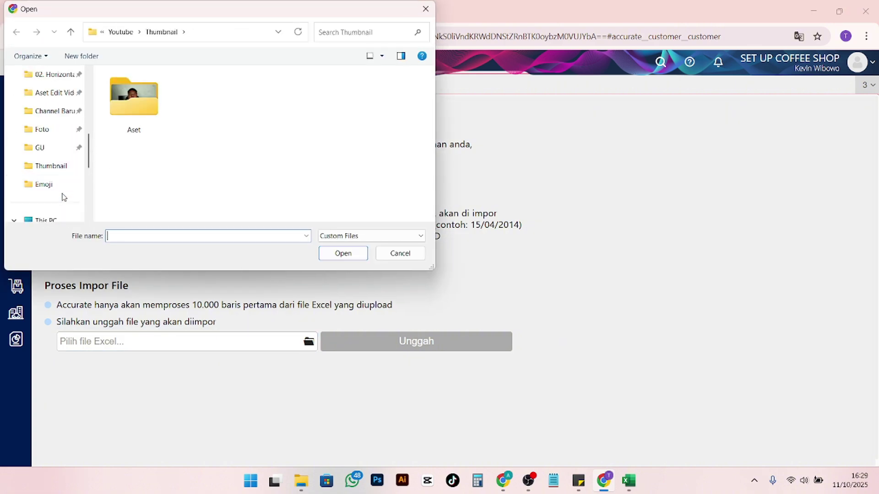
pyautogui.scroll(5, 62, 195)
pyautogui.click(54, 101)
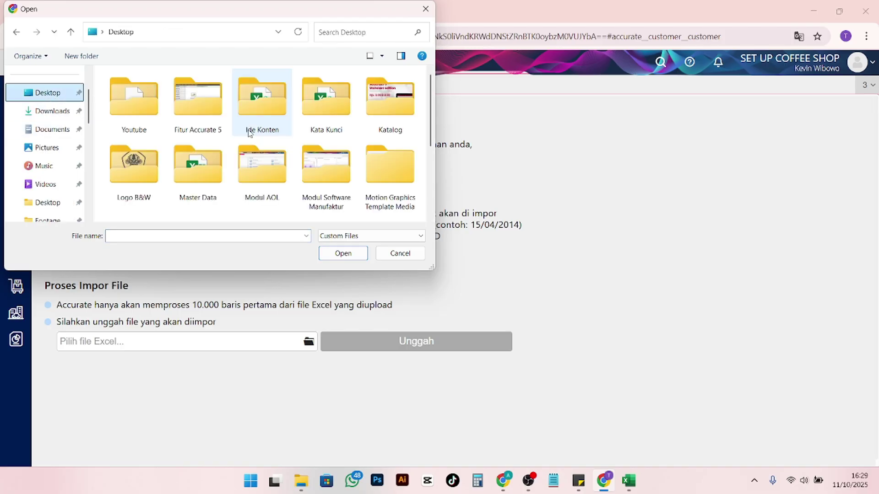
pyautogui.scroll(-2, 374, 169)
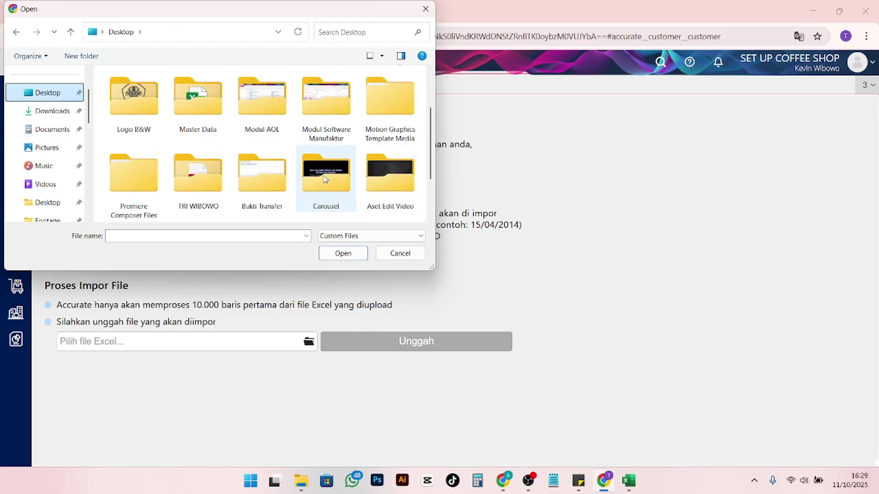
pyautogui.scroll(-2, 326, 174)
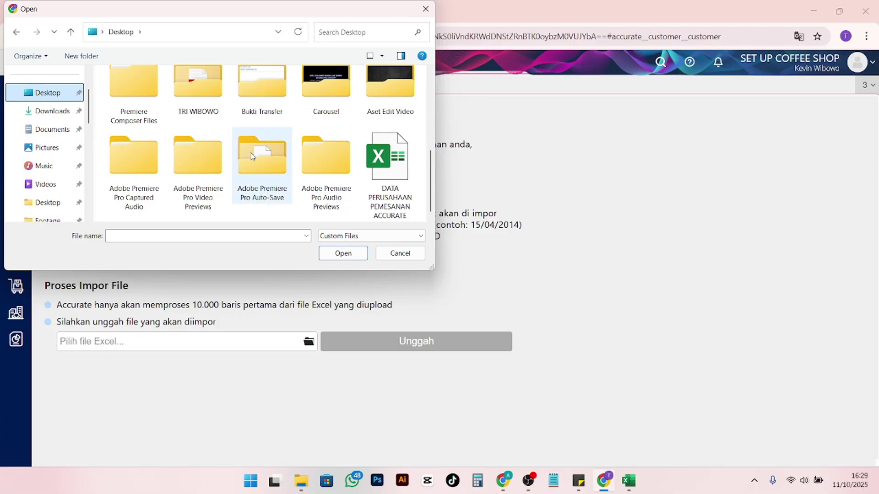
pyautogui.scroll(2, 256, 158)
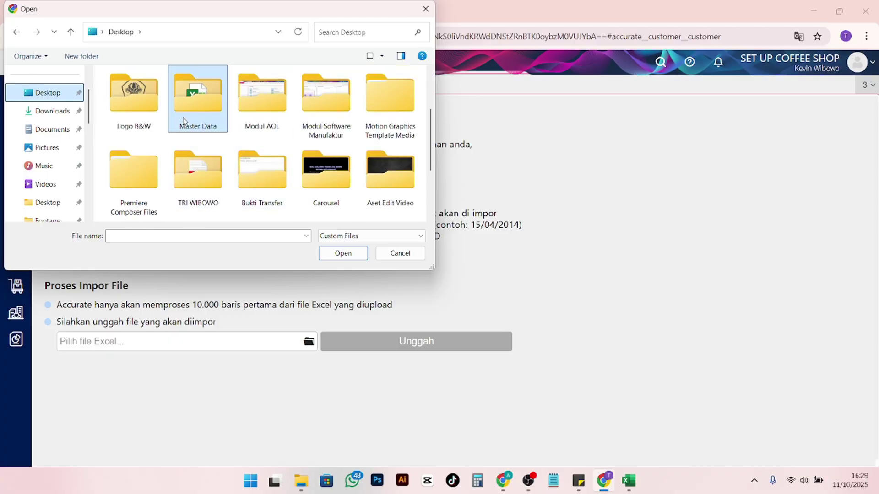
pyautogui.doubleClick(186, 114)
pyautogui.click(131, 146)
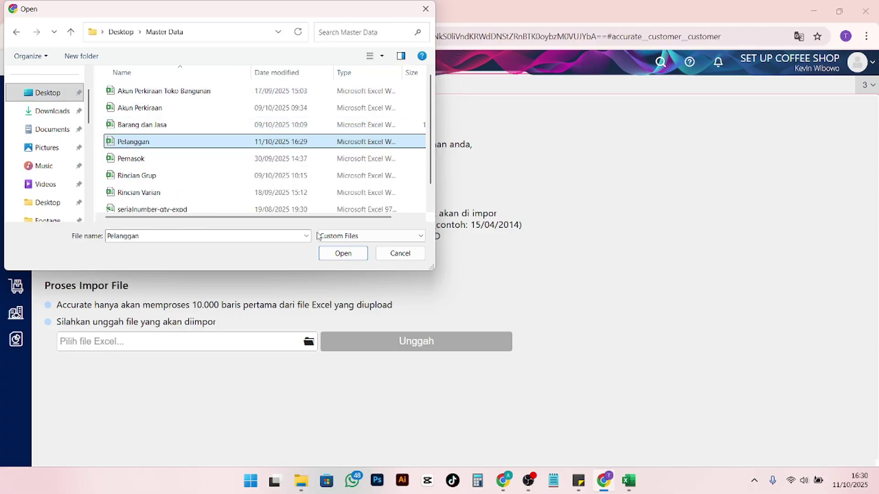
pyautogui.click(343, 253)
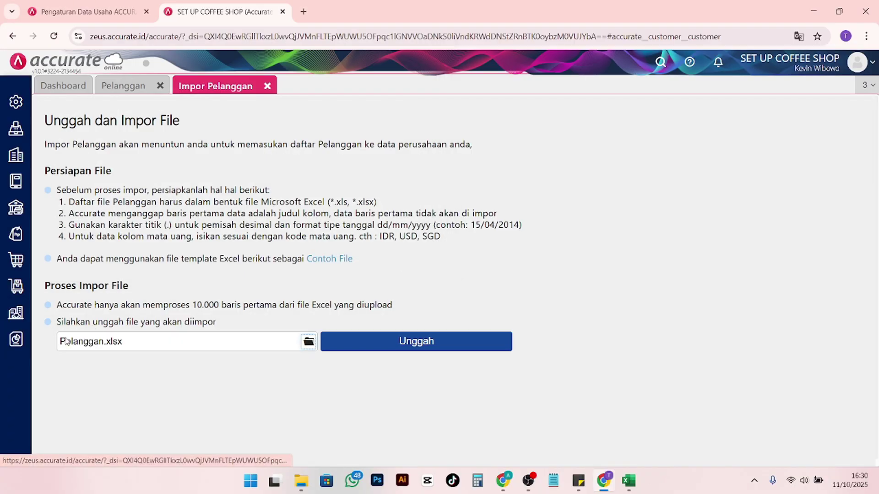
pyautogui.click(408, 344)
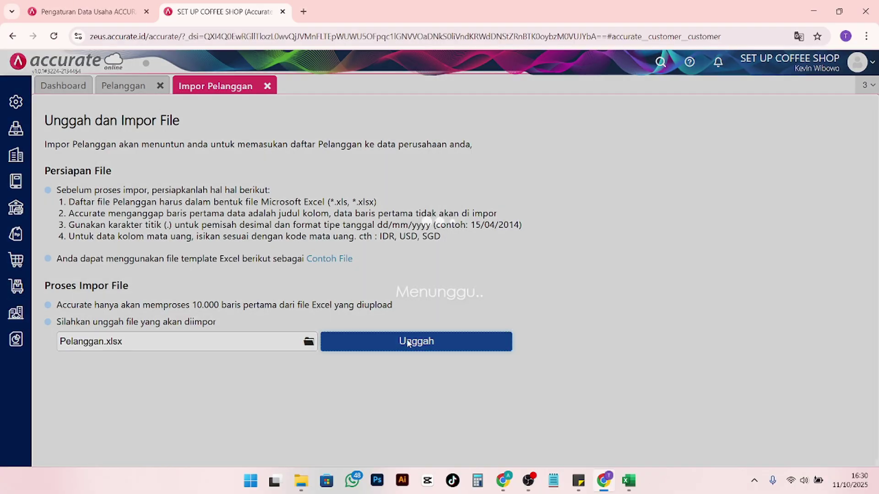
# Check and accept the tax and opening balance column mapping, and examine the data update option on the import confirmation
pyautogui.scroll(-5, 444, 305)
pyautogui.scroll(-10, 443, 305)
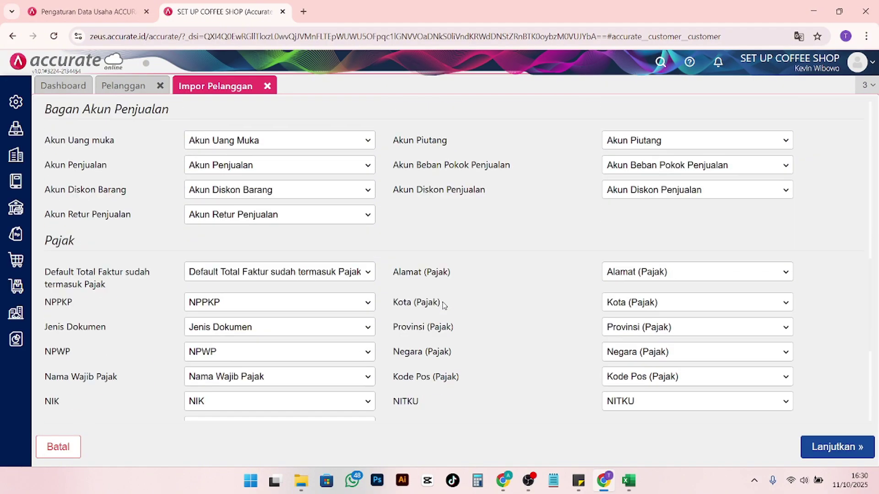
pyautogui.moveTo(452, 264); pyautogui.dragTo(385, 261)
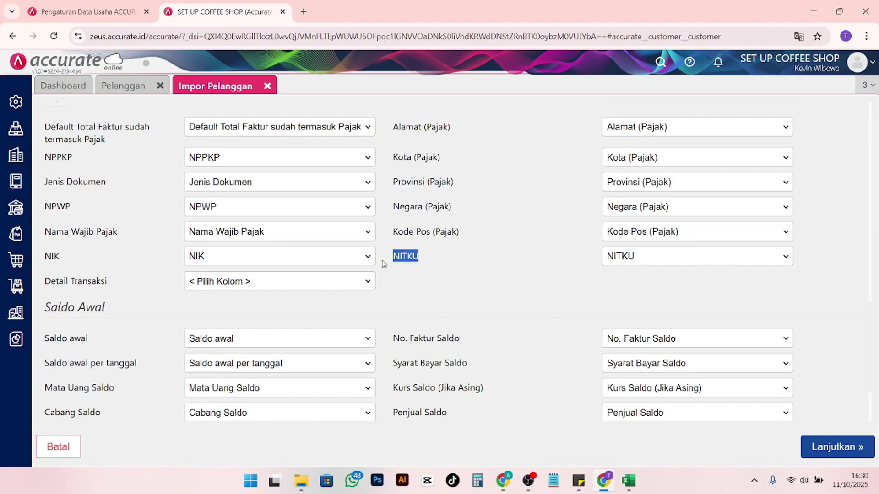
pyautogui.moveTo(466, 232); pyautogui.dragTo(391, 232)
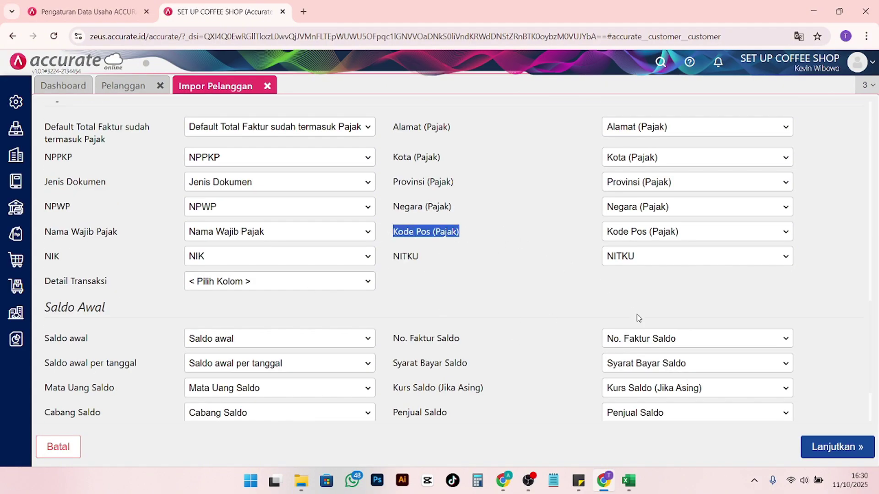
pyautogui.scroll(-2, 641, 320)
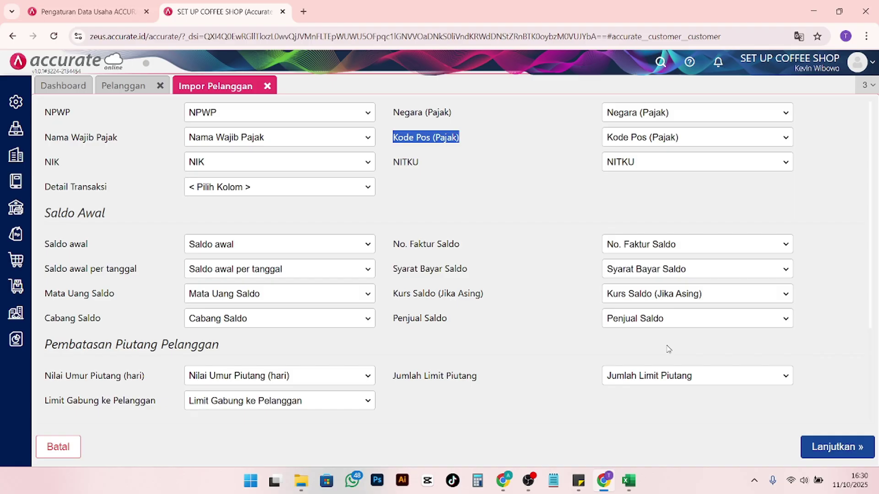
pyautogui.click(812, 440)
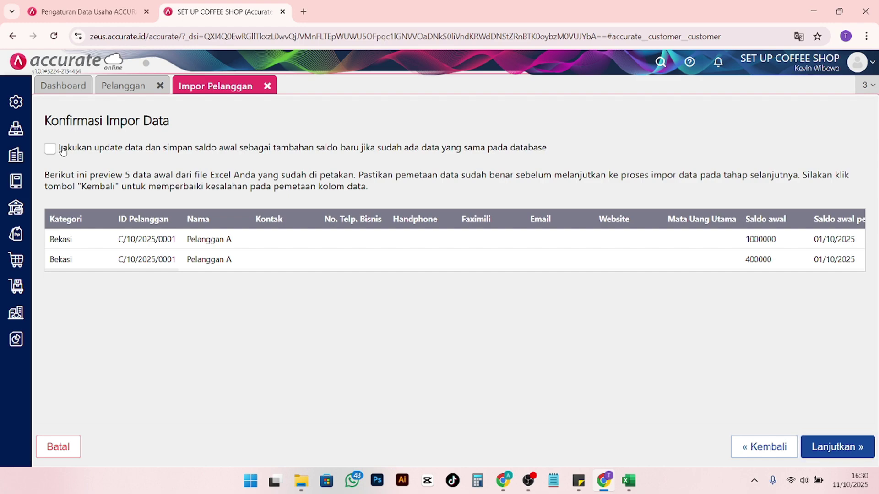
pyautogui.moveTo(61, 147); pyautogui.dragTo(552, 161)
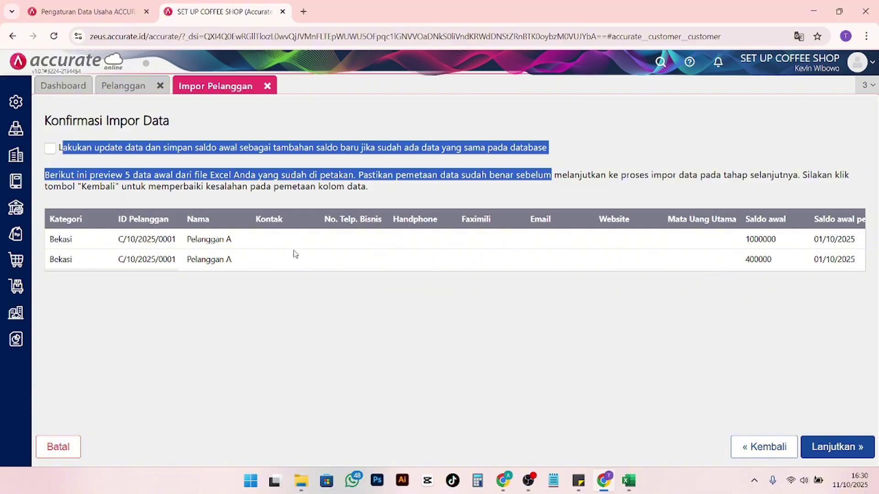
# Check the preview rows, enable updating existing data with opening balances added as new balances, and run the customer import
pyautogui.moveTo(249, 245); pyautogui.dragTo(525, 257)
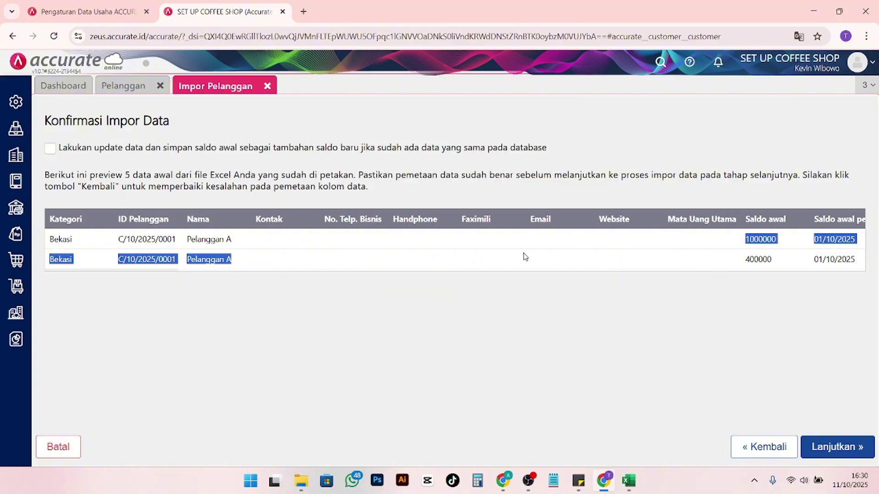
pyautogui.moveTo(743, 238); pyautogui.dragTo(779, 245)
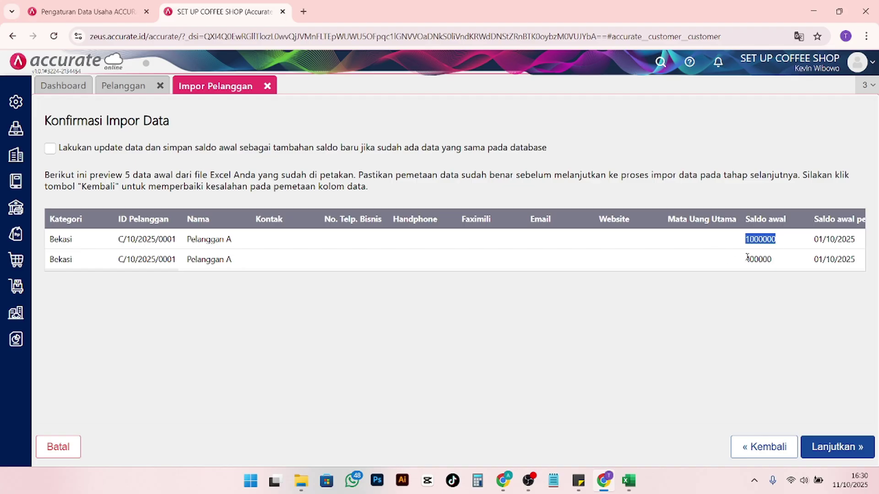
pyautogui.moveTo(748, 259)
pyautogui.mouseDown()
pyautogui.moveTo(787, 264)
pyautogui.moveTo(745, 259)
pyautogui.mouseUp()
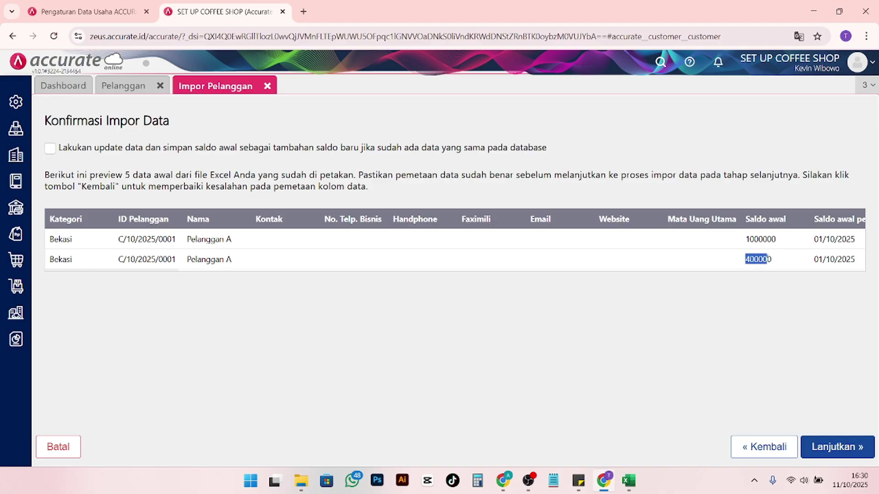
pyautogui.moveTo(261, 240); pyautogui.dragTo(160, 242)
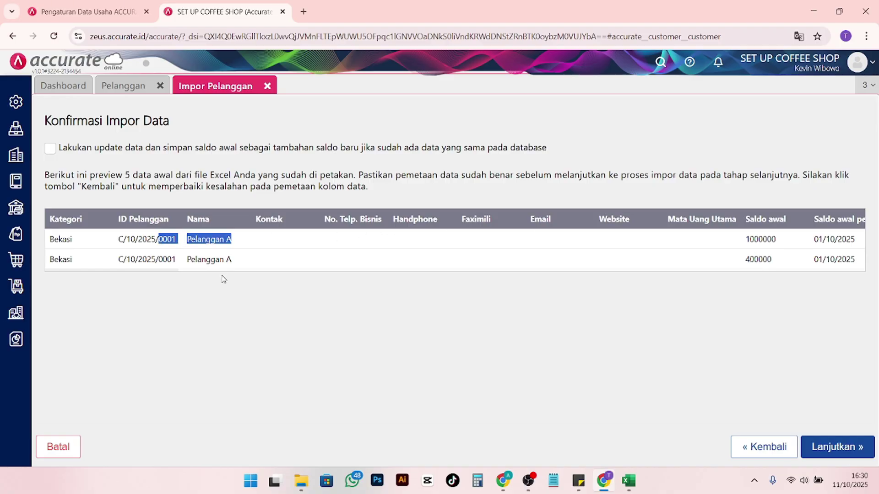
pyautogui.click(49, 148)
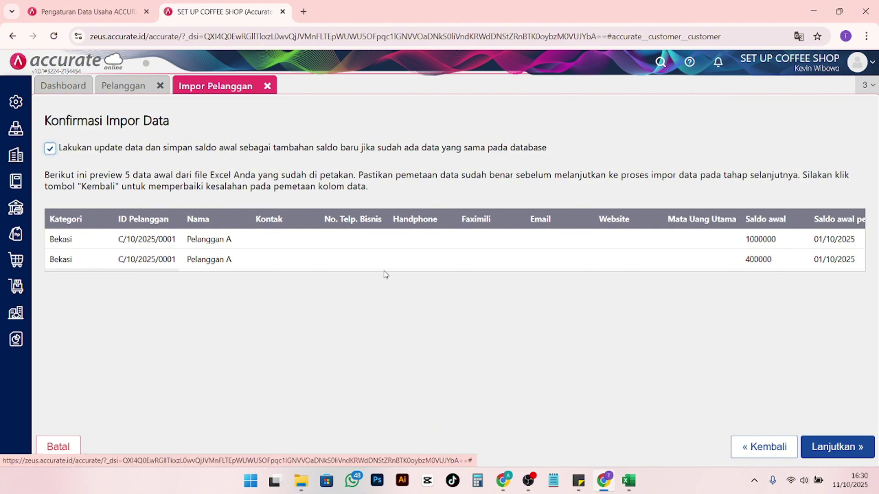
pyautogui.click(837, 445)
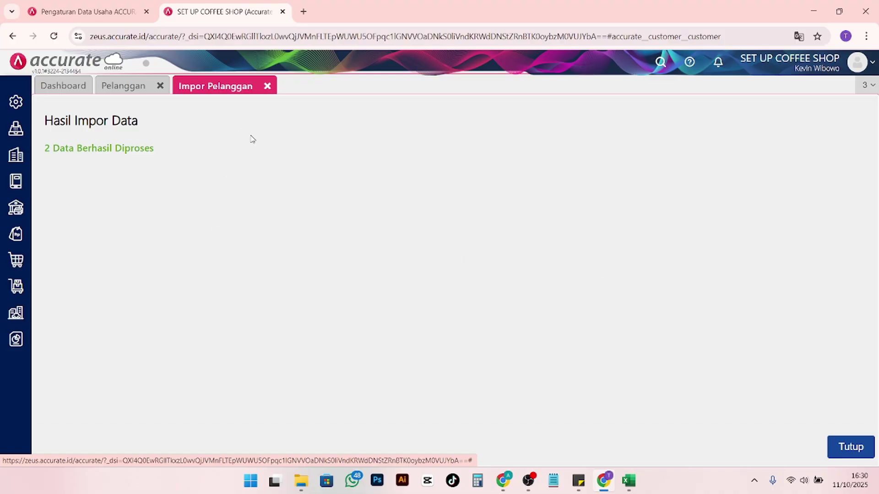
# Open Pelanggan A from the customer list and display its Piutang transactions for 01/10/2025 to 11/10/2025
pyautogui.click(124, 86)
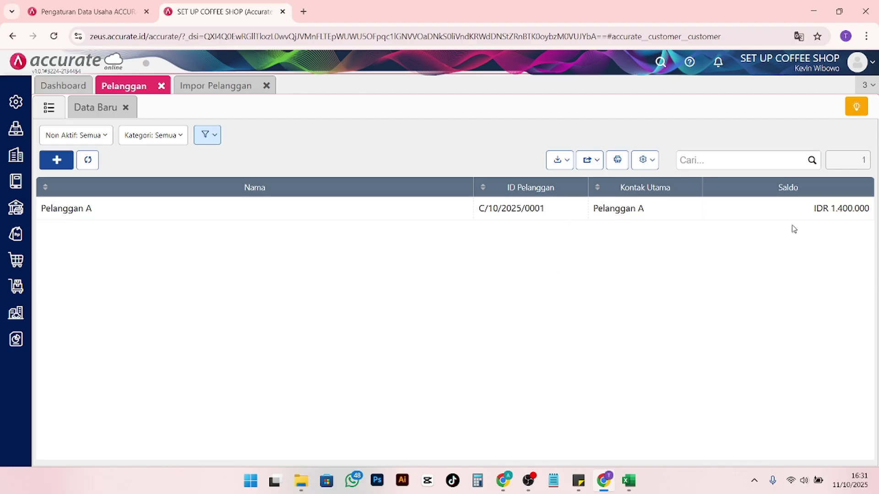
pyautogui.doubleClick(811, 211)
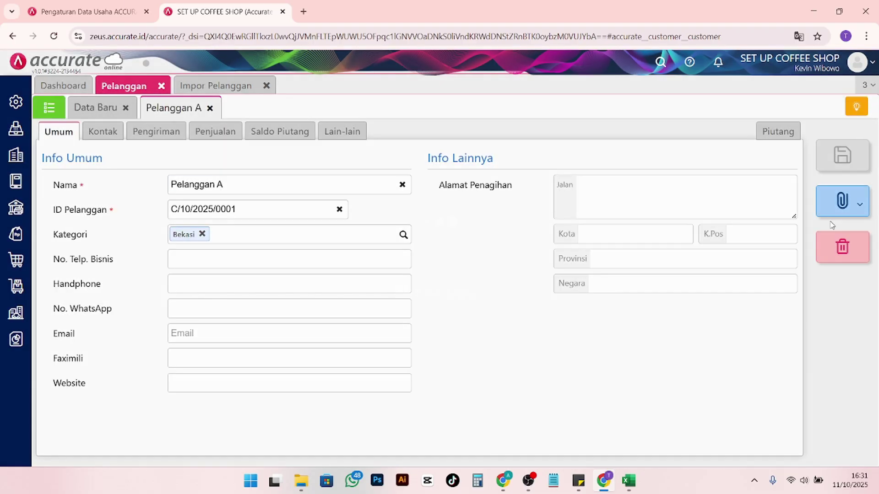
pyautogui.click(778, 132)
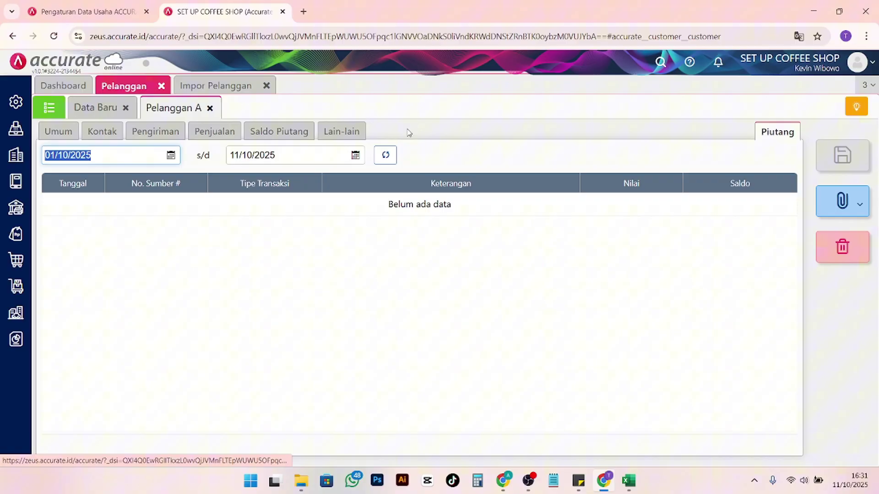
pyautogui.click(376, 155)
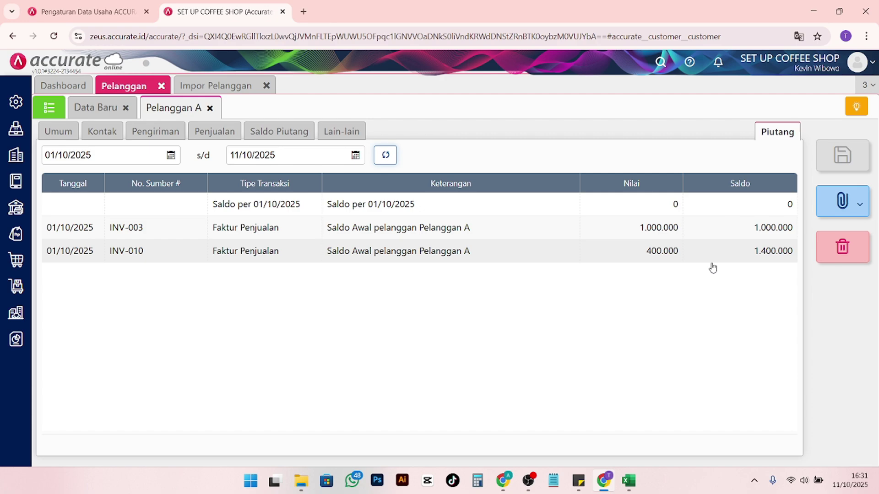
# Start a Penerimaan Penjualan from Pelanggan A with Kas Kecil as the bank, and check the customer's unpaid invoices without taking them
pyautogui.click(14, 234)
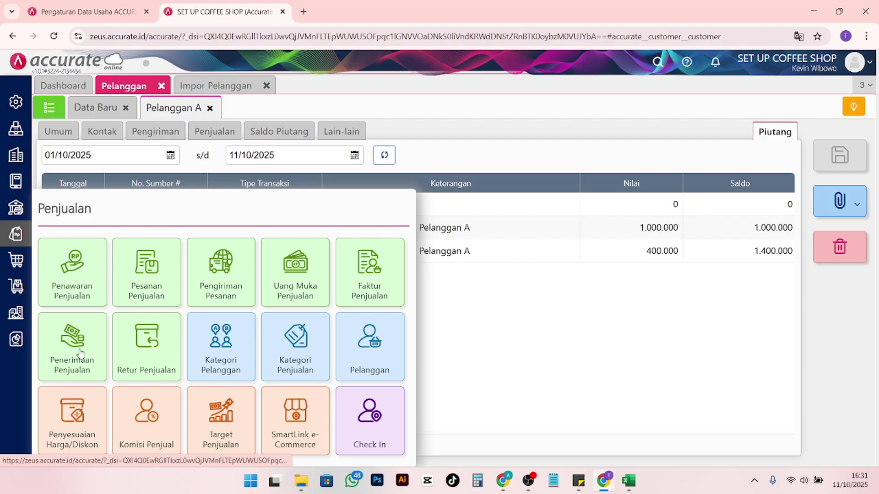
pyautogui.click(81, 351)
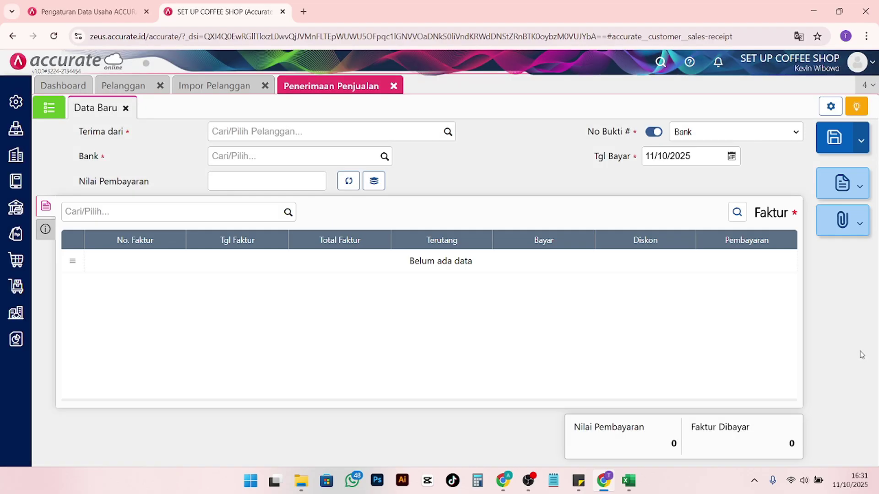
pyautogui.click(447, 132)
pyautogui.click(350, 152)
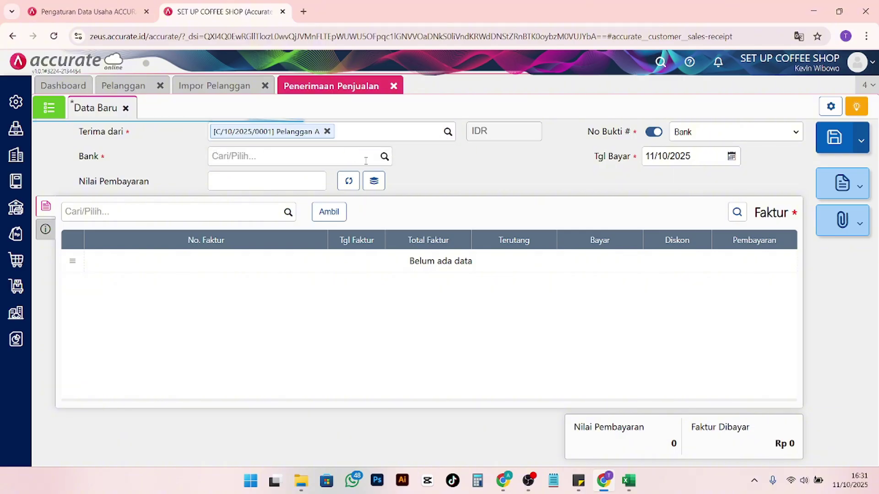
pyautogui.click(385, 157)
pyautogui.click(286, 184)
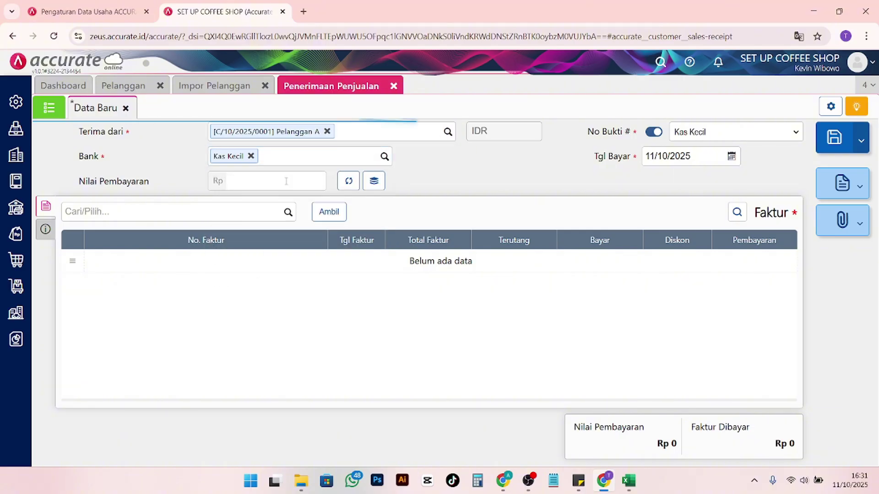
pyautogui.click(336, 210)
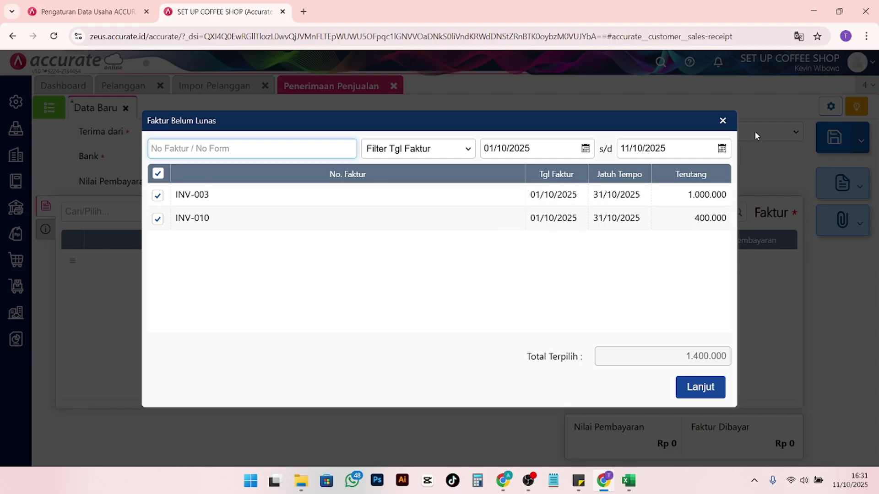
pyautogui.click(723, 120)
# Display the Faktur Belum Lunas report from the Piutang reports and examine Pelanggan A's invoices and due dates
pyautogui.moveTo(16, 339)
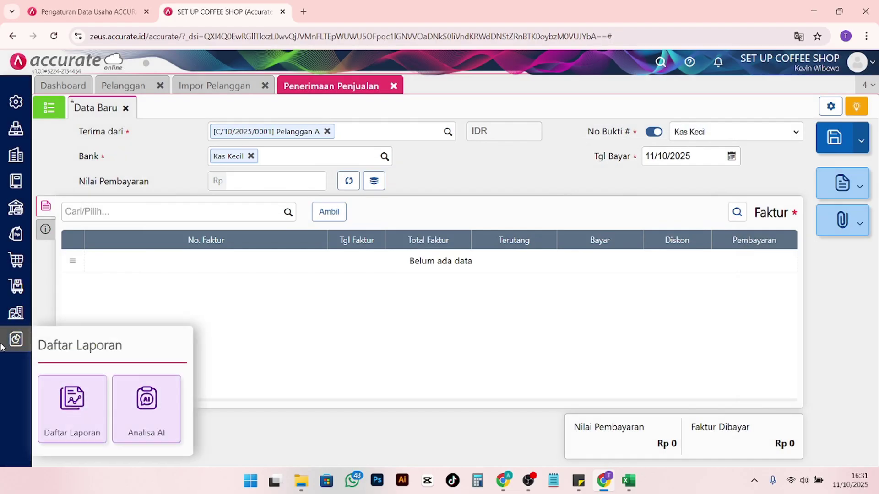
pyautogui.click(58, 392)
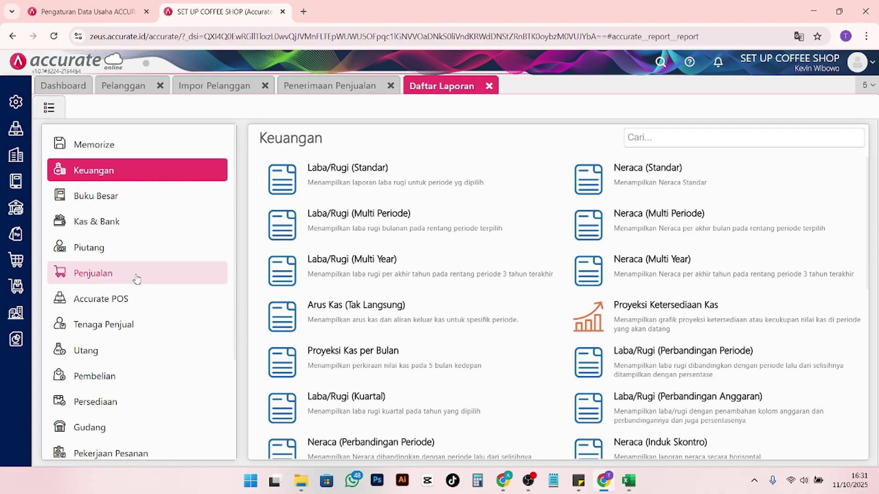
pyautogui.click(173, 243)
pyautogui.click(348, 176)
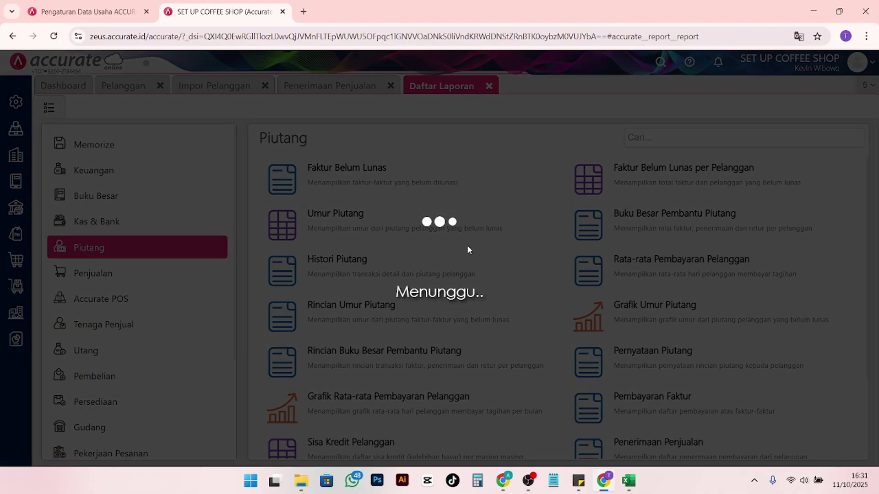
pyautogui.click(577, 362)
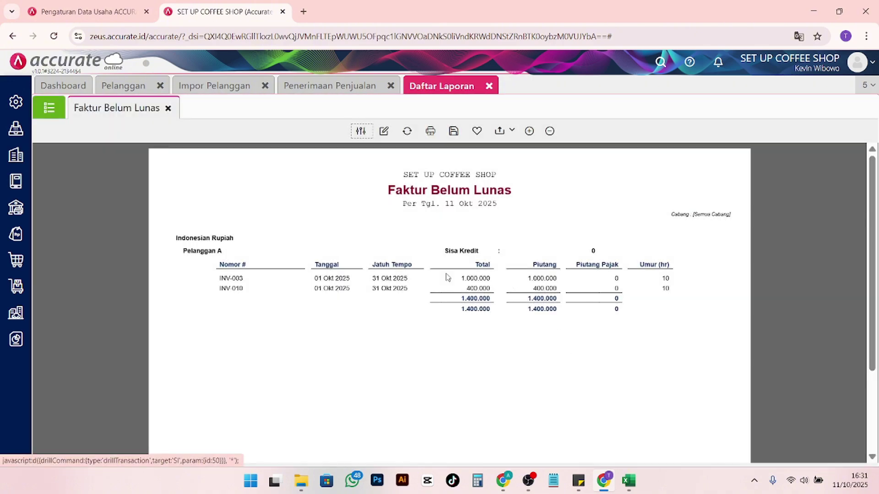
pyautogui.moveTo(235, 251); pyautogui.dragTo(182, 252)
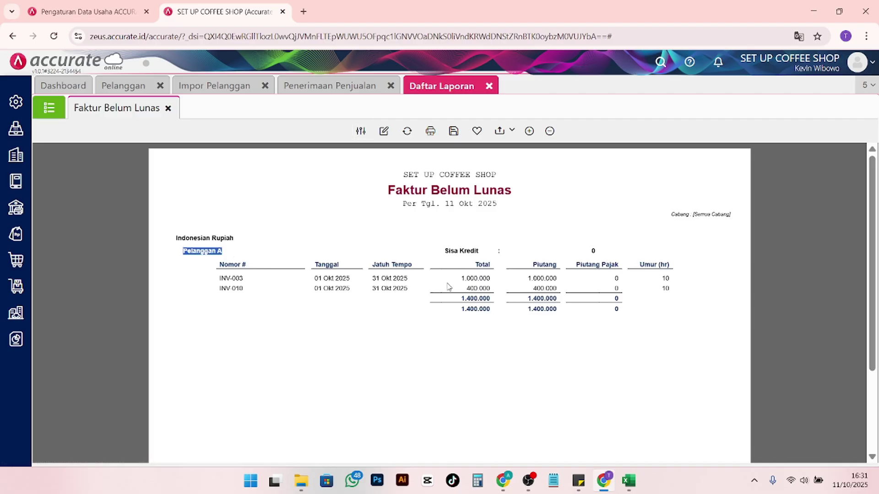
pyautogui.moveTo(423, 288); pyautogui.dragTo(370, 289)
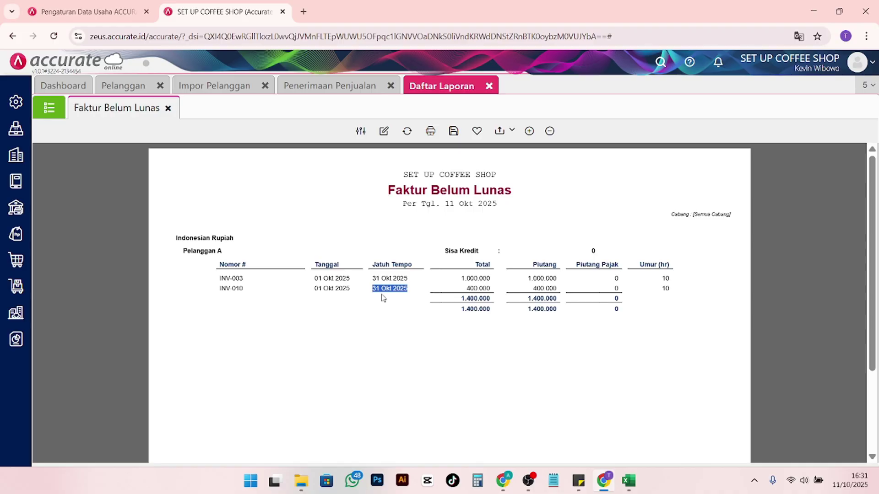
# Display the Neraca (Induk Skontro) report from the Keuangan reports to examine Piutang Usaha IDR, and return to the open Penerimaan Penjualan
pyautogui.click(47, 112)
pyautogui.click(93, 170)
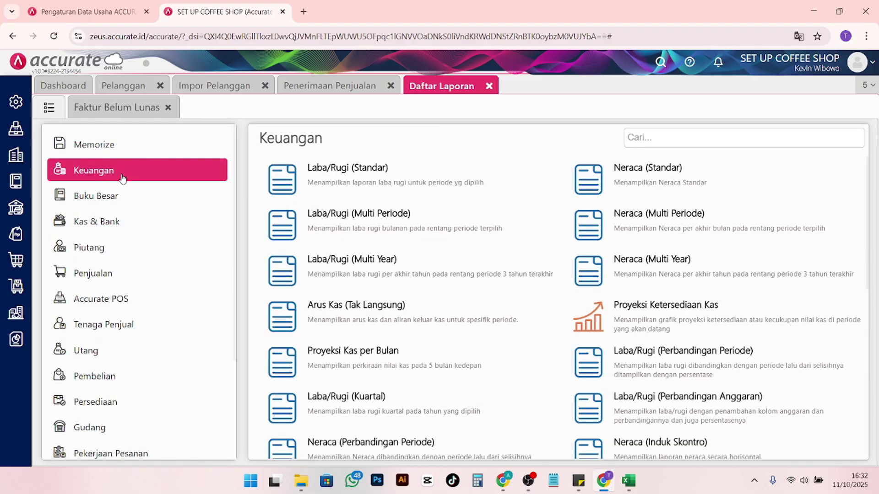
pyautogui.scroll(-5, 691, 316)
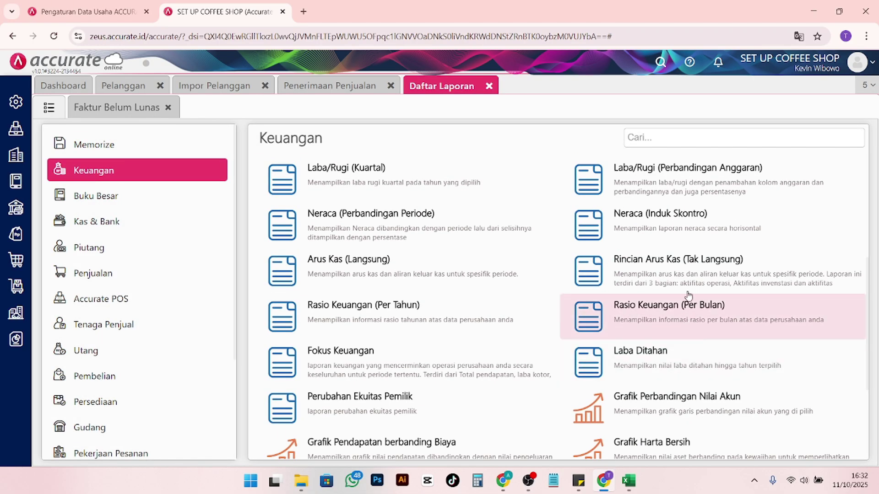
pyautogui.click(680, 232)
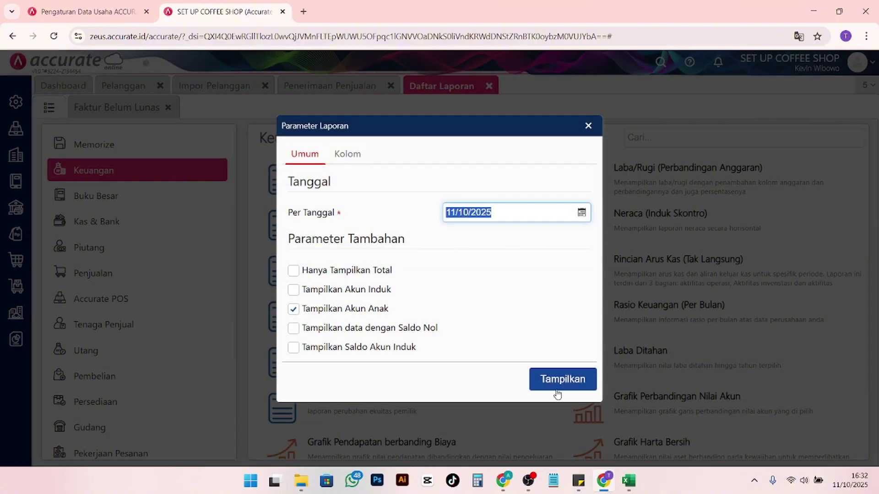
pyautogui.click(562, 383)
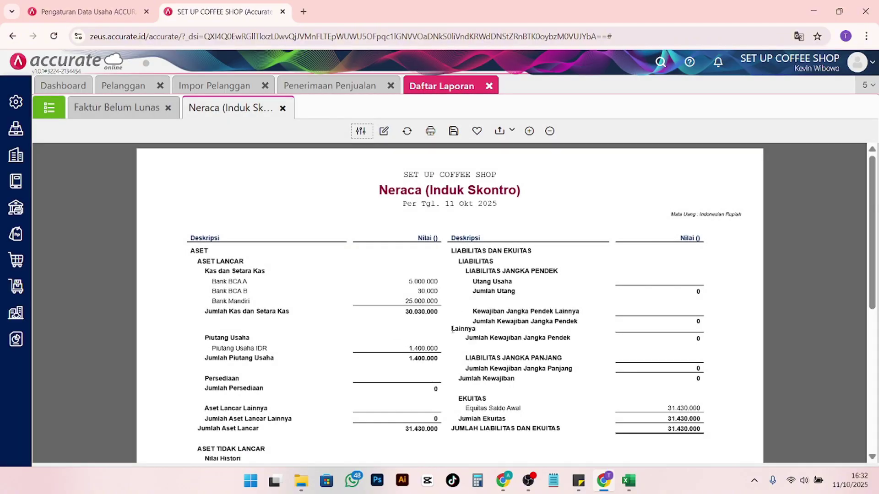
pyautogui.moveTo(446, 352); pyautogui.dragTo(407, 353)
pyautogui.click(329, 90)
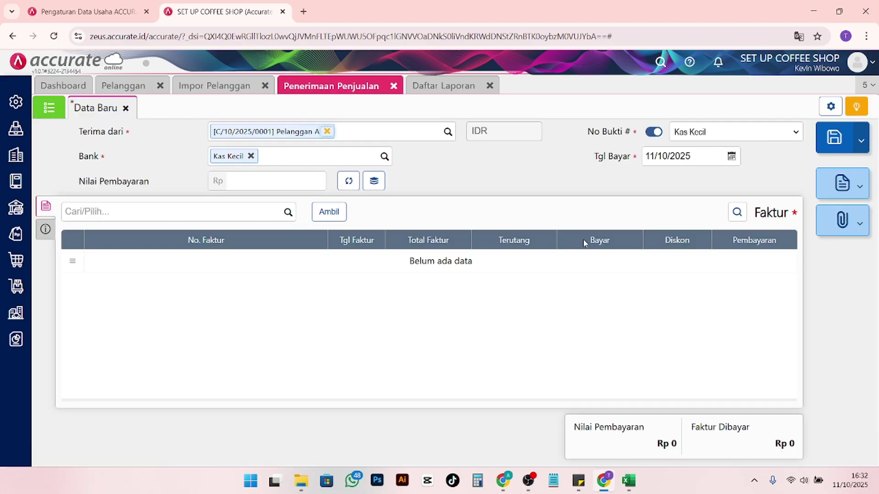